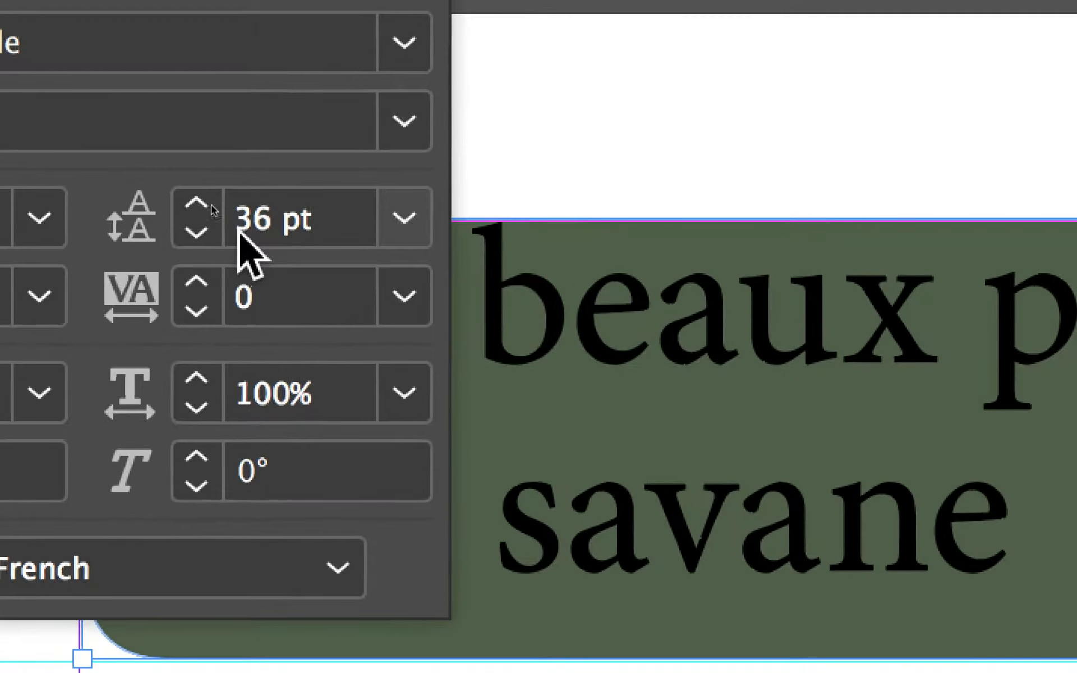
Step: Set the leading of the title "Les beaux poulains de la savane" to 28 pt and uncover the title
{"action": "left_click", "coordinate": [195, 227]}
{"action": "left_click", "coordinate": [195, 227]}
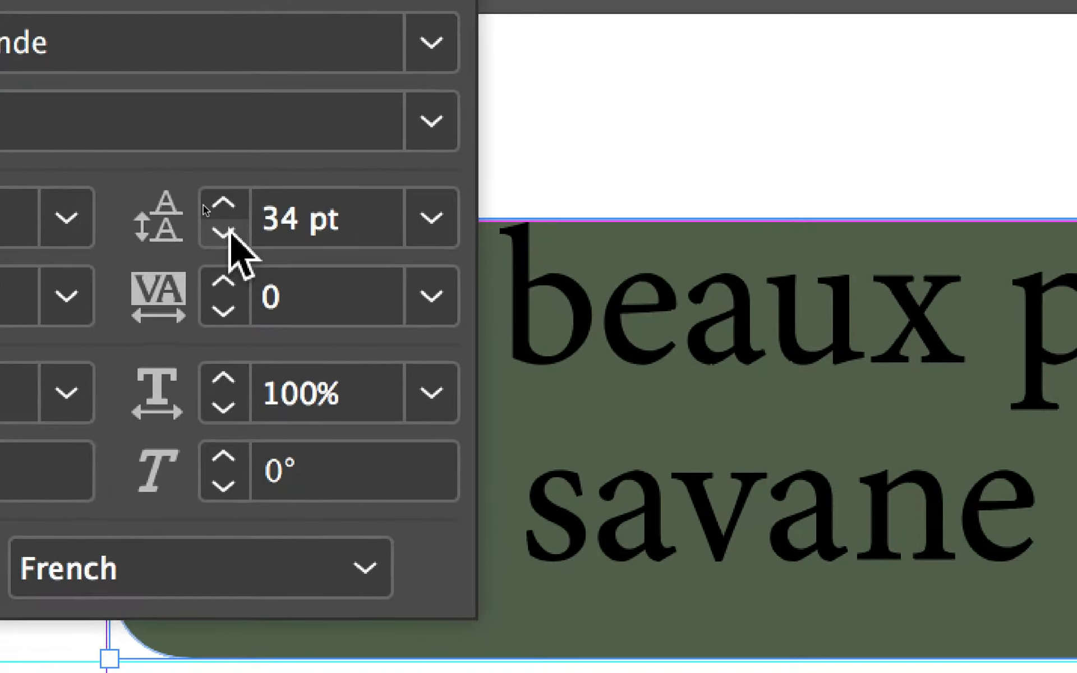
{"action": "left_click", "coordinate": [227, 231]}
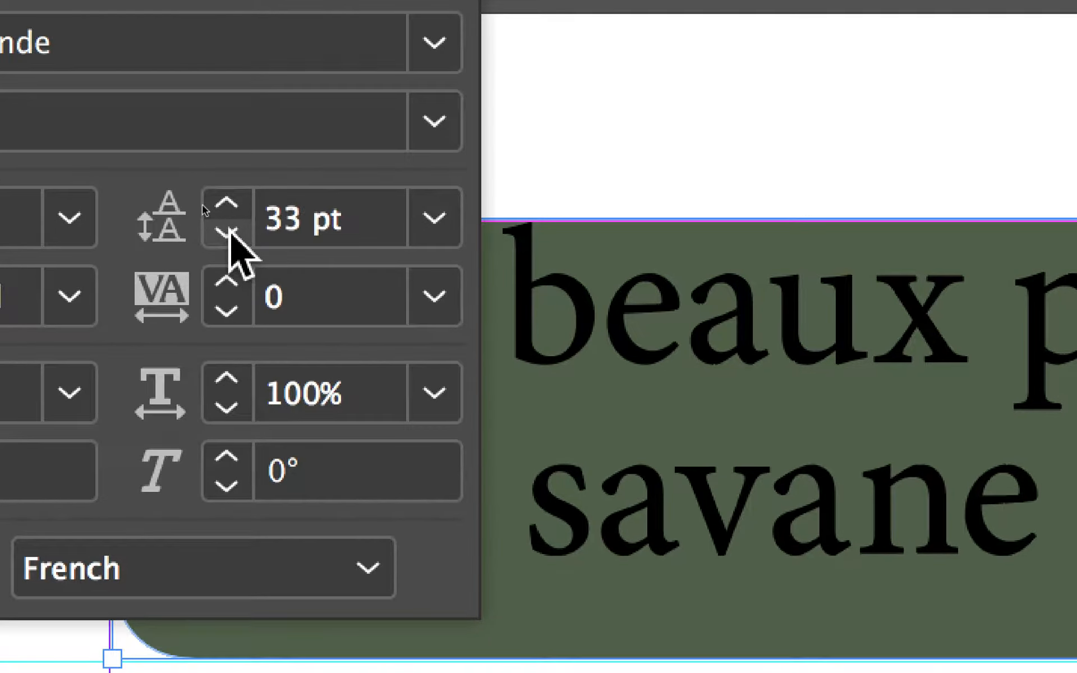
{"action": "left_click", "coordinate": [227, 231]}
{"action": "left_click", "coordinate": [227, 231]}
{"action": "left_click", "coordinate": [227, 231]}
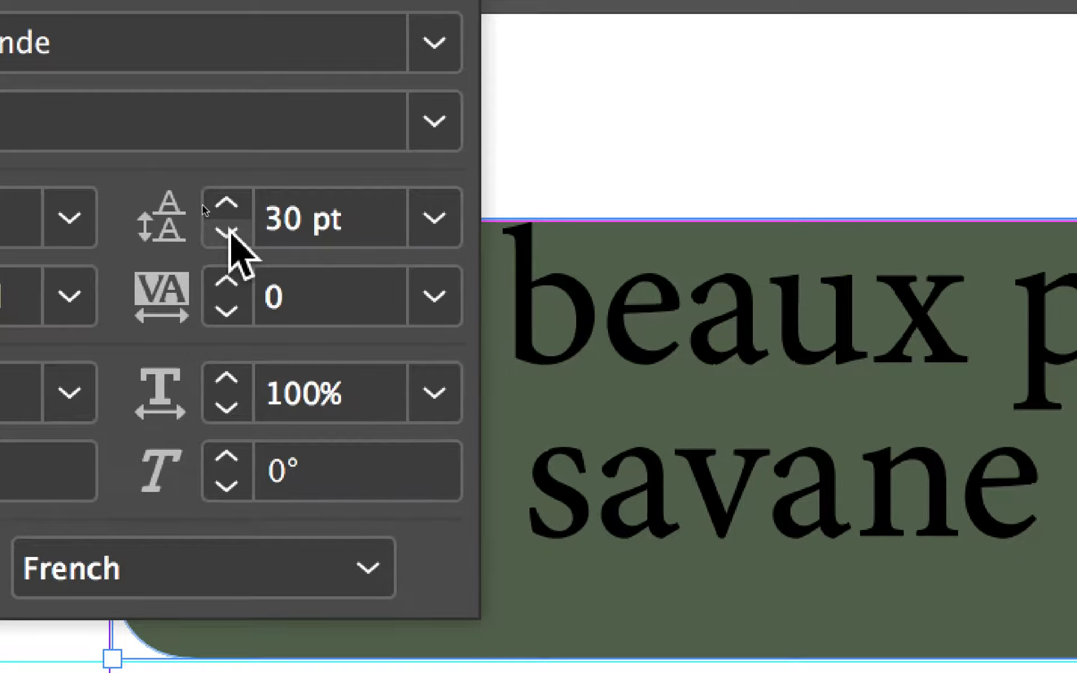
{"action": "left_click", "coordinate": [228, 231]}
{"action": "left_click", "coordinate": [227, 232]}
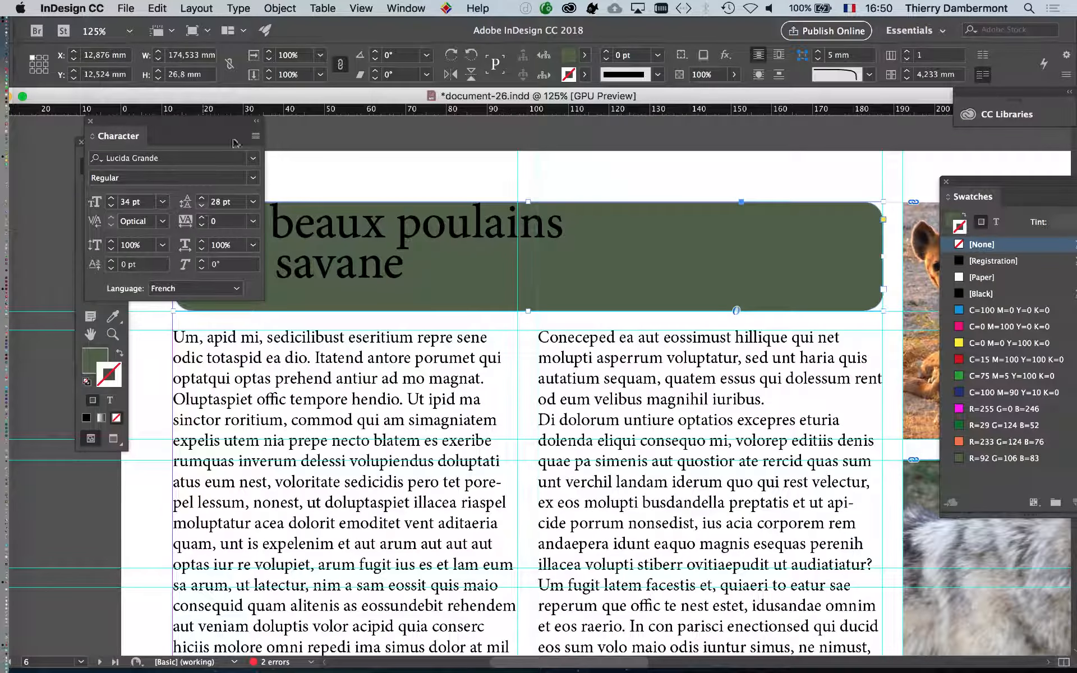
{"action": "left_click_drag", "start_coordinate": [231, 120], "coordinate": [234, 118]}
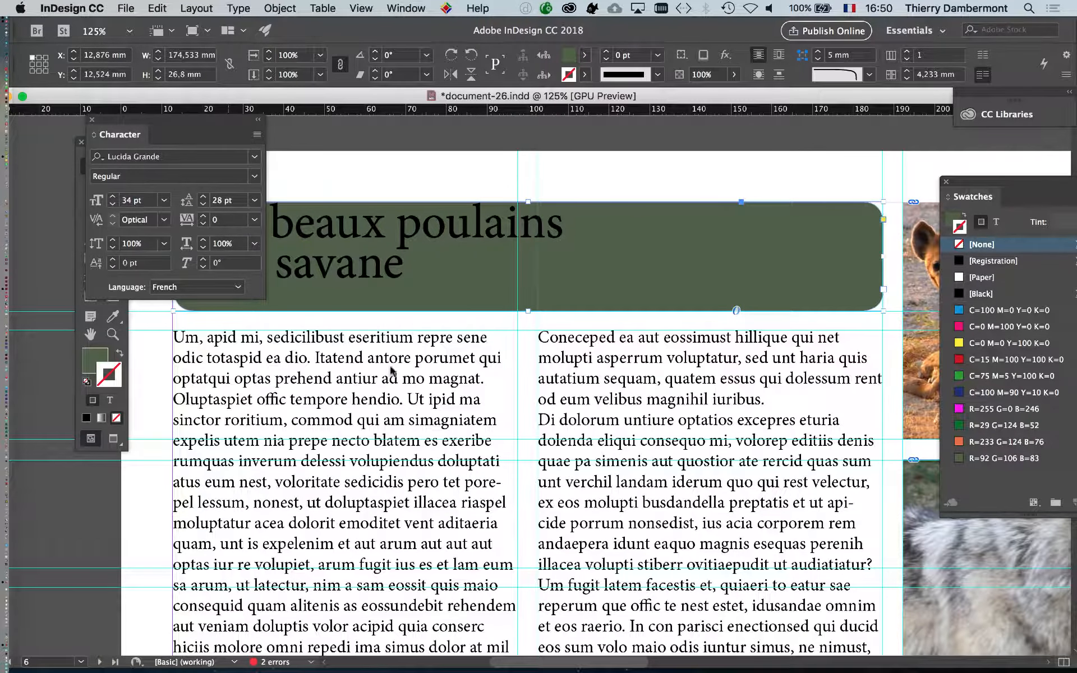
{"action": "left_click_drag", "start_coordinate": [391, 371], "coordinate": [391, 373]}
{"action": "left_click_drag", "start_coordinate": [96, 140], "coordinate": [121, 134]}
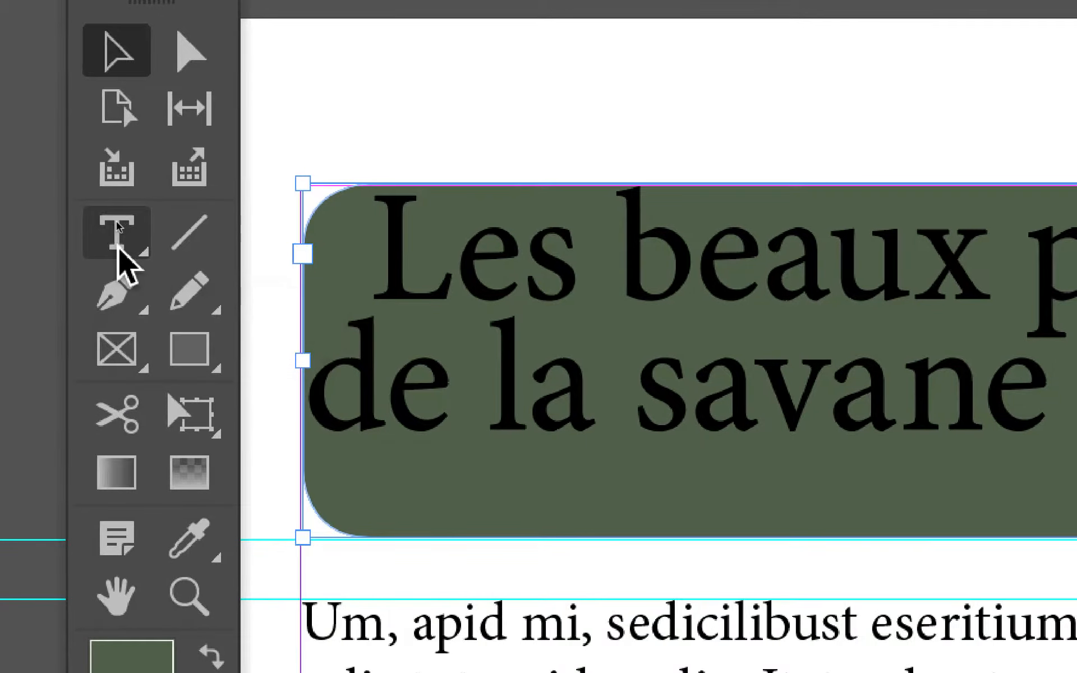
Step: Select both lines of the title text with the Type tool
{"action": "left_click", "coordinate": [119, 247]}
{"action": "left_click_drag", "start_coordinate": [382, 247], "coordinate": [1033, 381]}
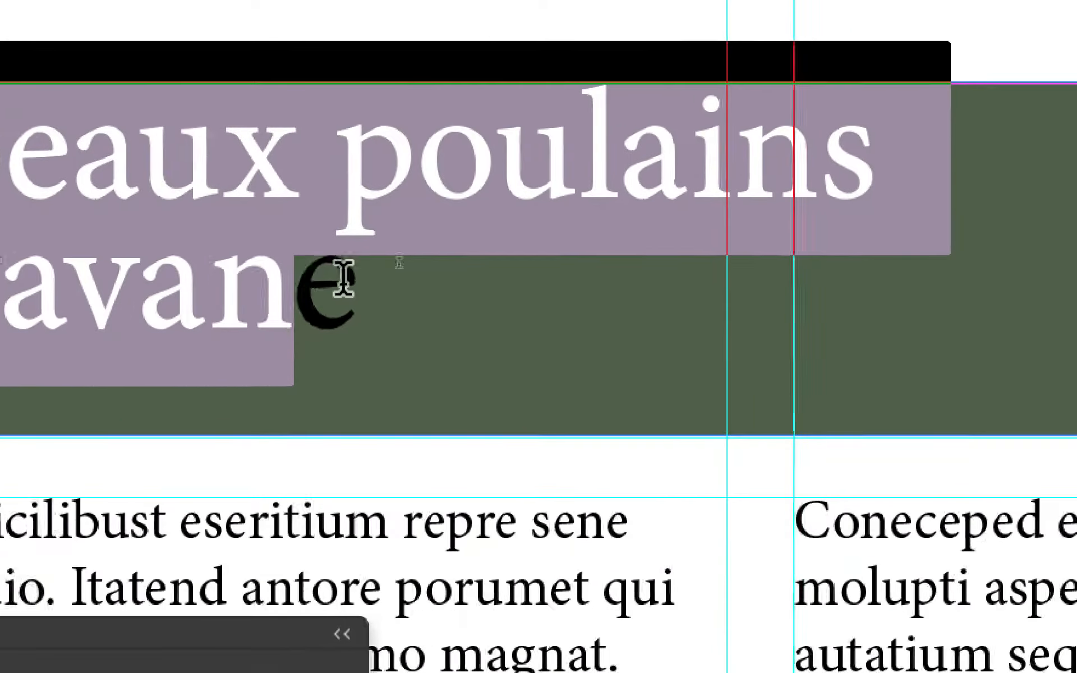
{"action": "left_click_drag", "start_coordinate": [343, 278], "coordinate": [385, 279]}
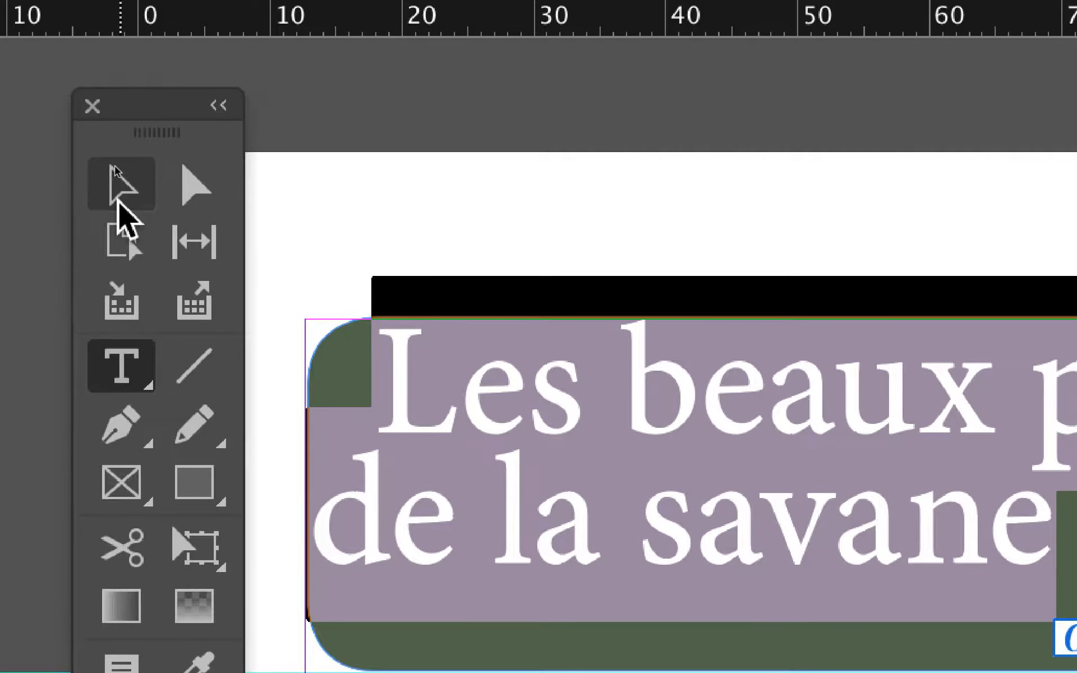
Step: Select the green title frame as an object and make colour formatting affect its text instead of the container
{"action": "left_click", "coordinate": [119, 203]}
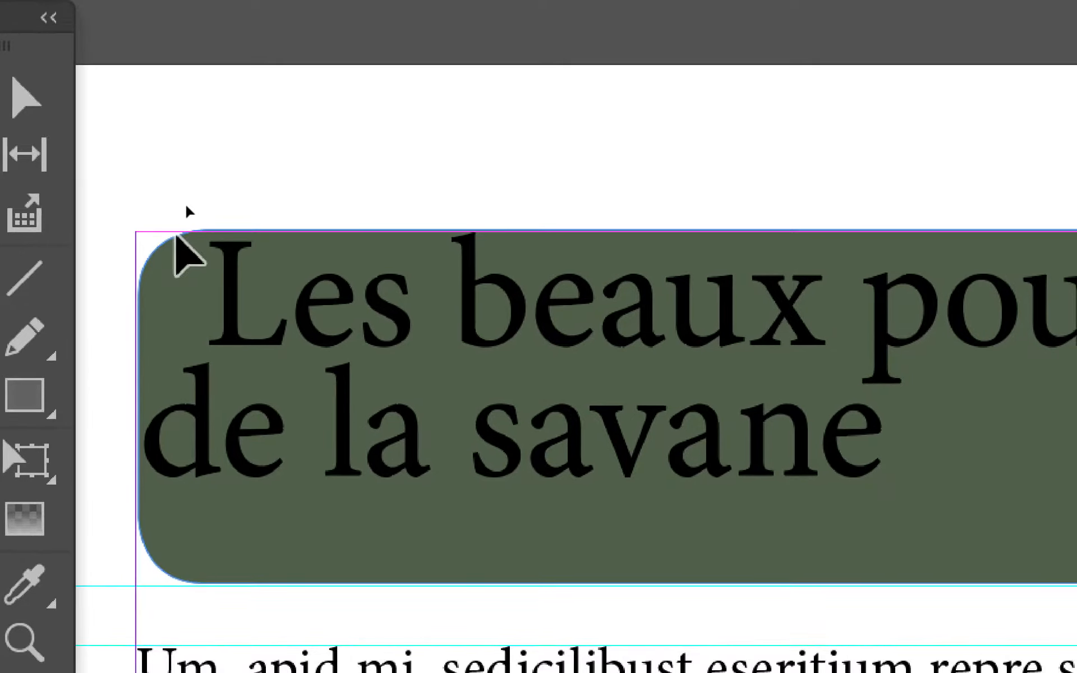
{"action": "left_click", "coordinate": [176, 236]}
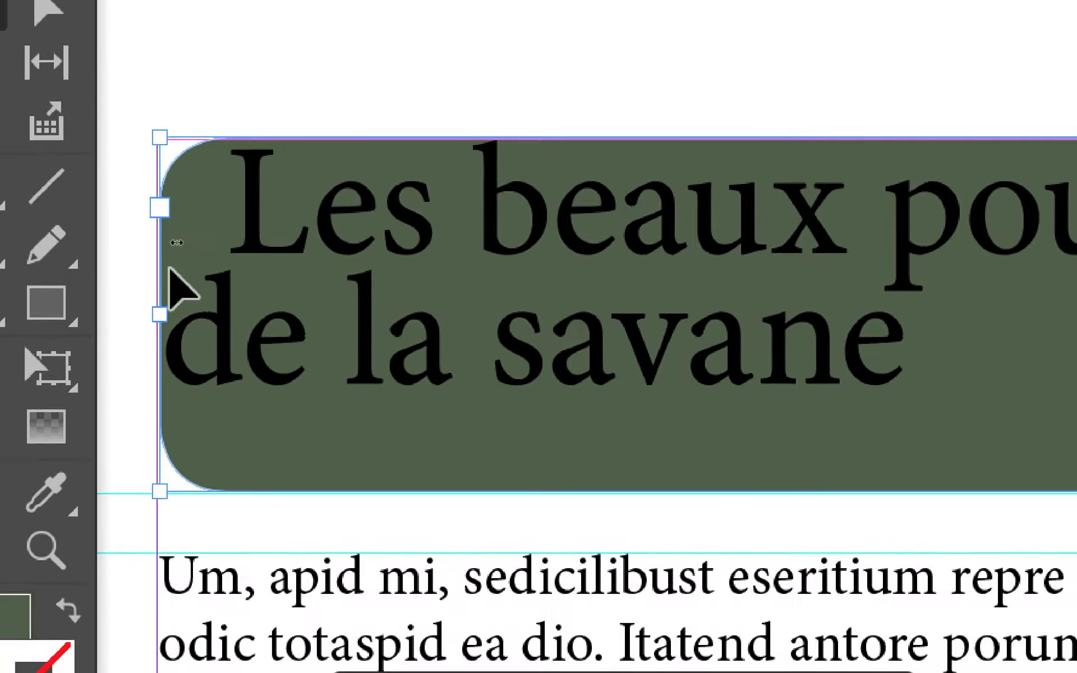
{"action": "mouse_move", "coordinate": [169, 268]}
{"action": "left_mouse_down"}
{"action": "mouse_move", "coordinate": [158, 284]}
{"action": "mouse_move", "coordinate": [169, 284]}
{"action": "left_mouse_up"}
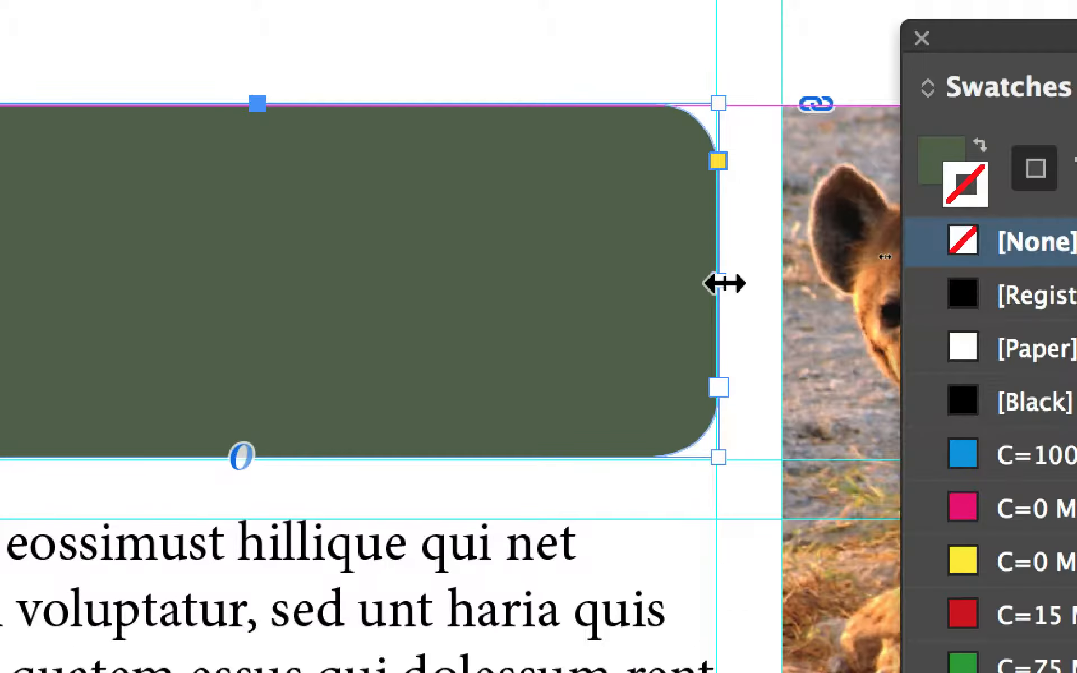
{"action": "left_click_drag", "start_coordinate": [1043, 263], "coordinate": [1045, 264]}
{"action": "left_click_drag", "start_coordinate": [723, 285], "coordinate": [722, 284]}
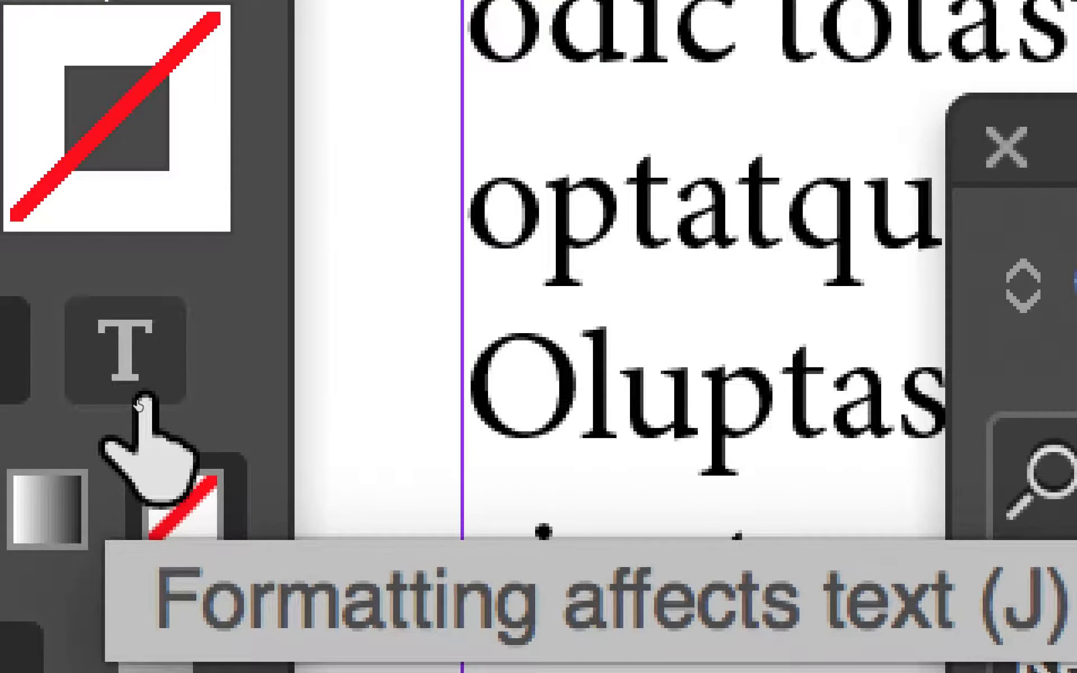
{"action": "left_click", "coordinate": [139, 402]}
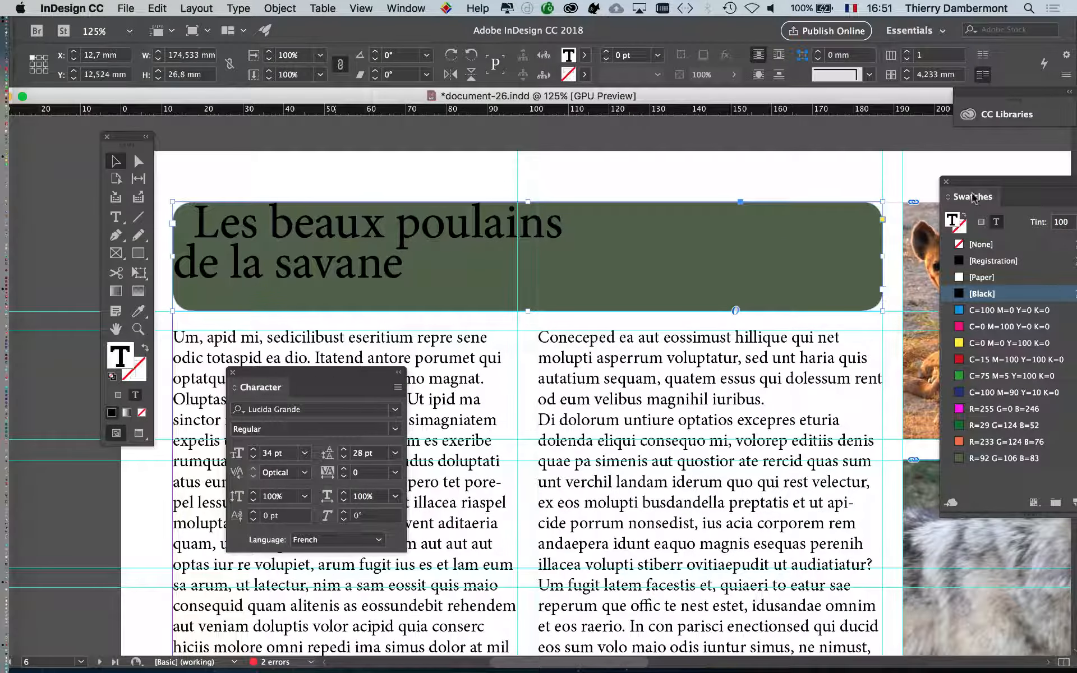
{"action": "left_click_drag", "start_coordinate": [973, 181], "coordinate": [663, 119]}
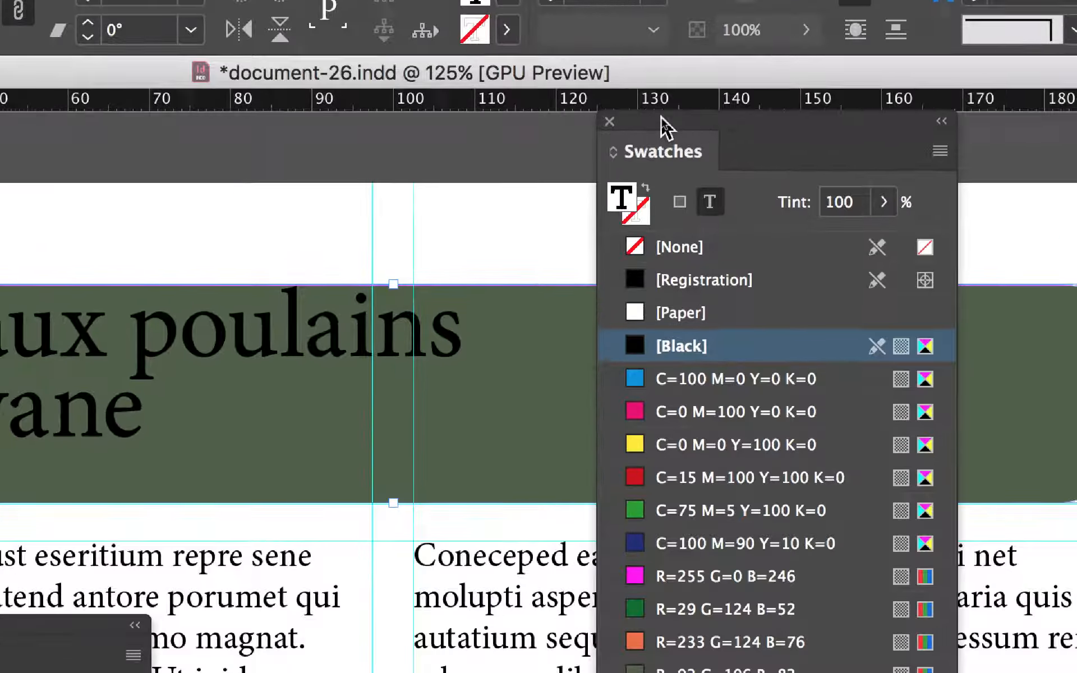
Step: Try the cyan, magenta, yellow, red and green swatches on the title text
{"action": "left_click", "coordinate": [673, 379]}
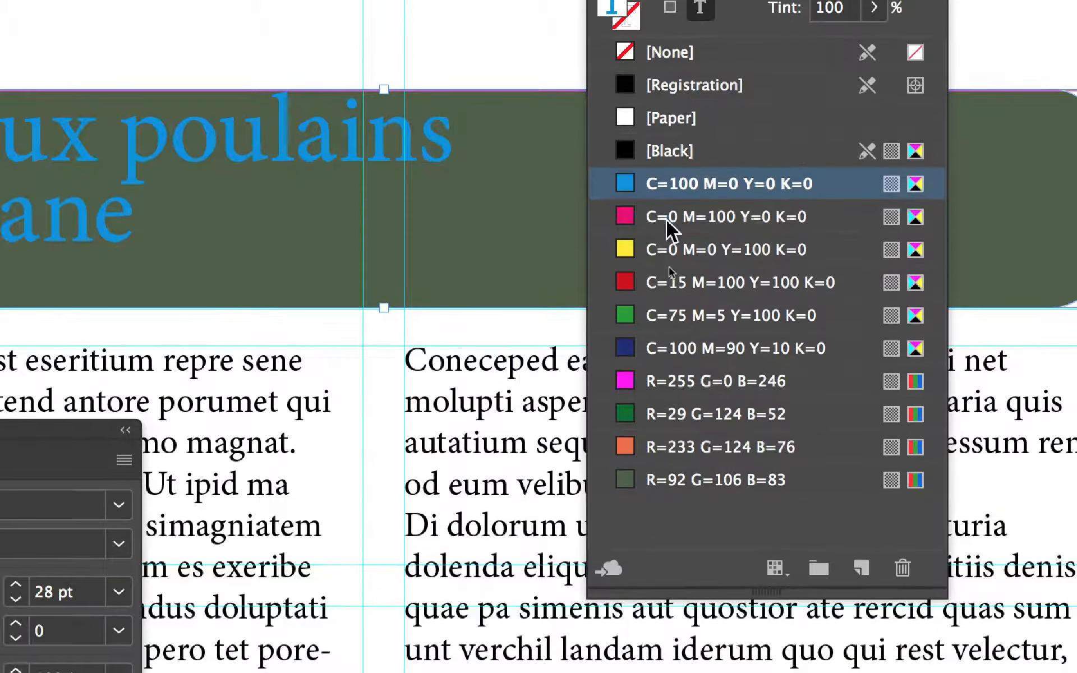
{"action": "left_click", "coordinate": [674, 412]}
{"action": "left_click", "coordinate": [674, 445]}
{"action": "left_click", "coordinate": [668, 247]}
{"action": "left_click", "coordinate": [673, 284]}
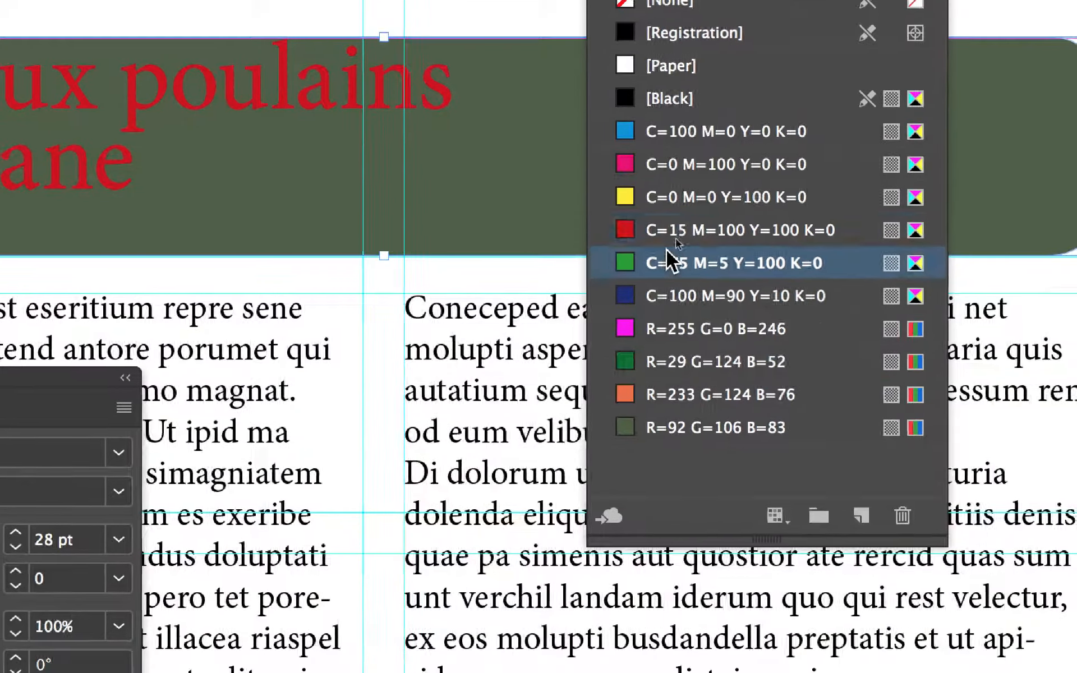
Step: Apply the [Paper] swatch to the title text and clear the view of the banner
{"action": "left_click", "coordinate": [673, 88]}
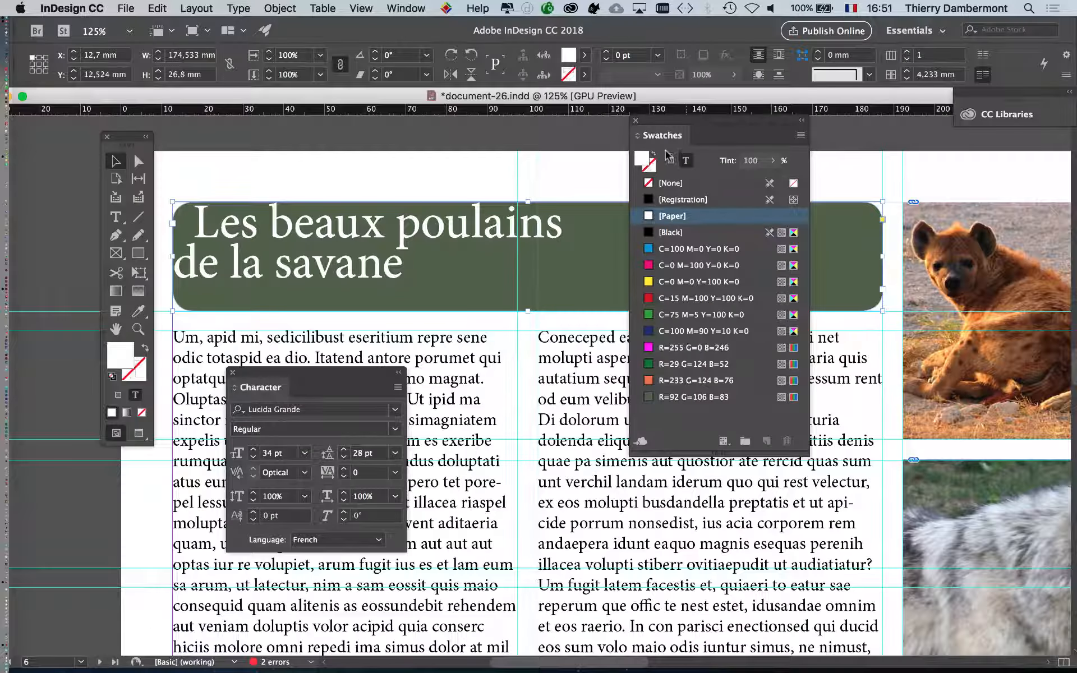
{"action": "left_click_drag", "start_coordinate": [663, 141], "coordinate": [885, 357]}
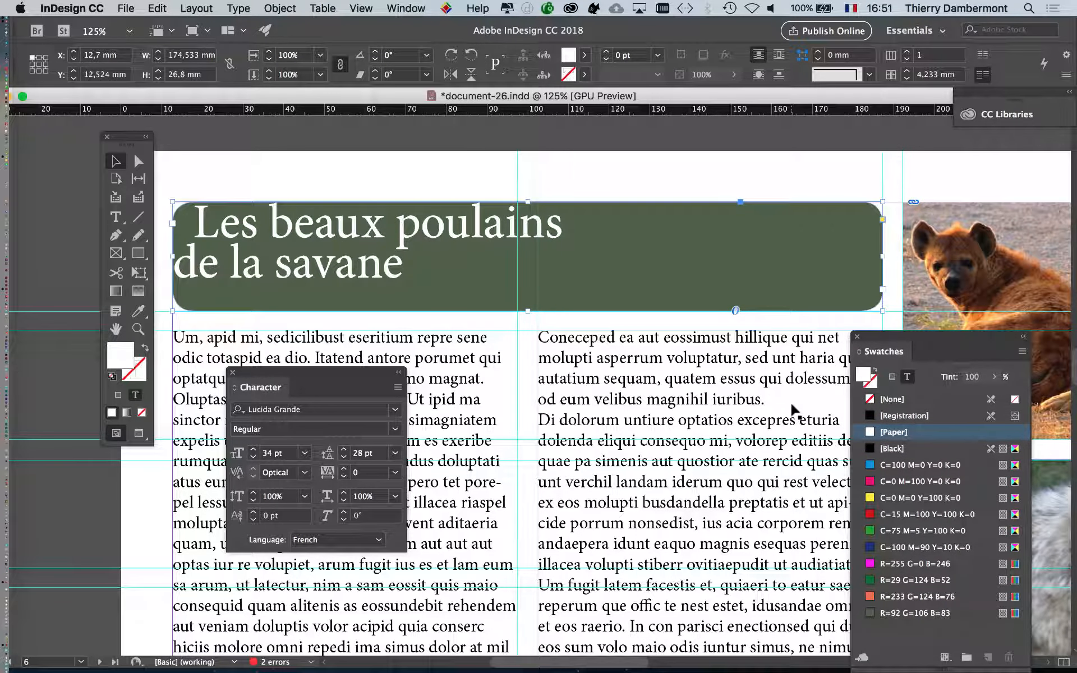
{"action": "left_click_drag", "start_coordinate": [878, 339], "coordinate": [737, 346]}
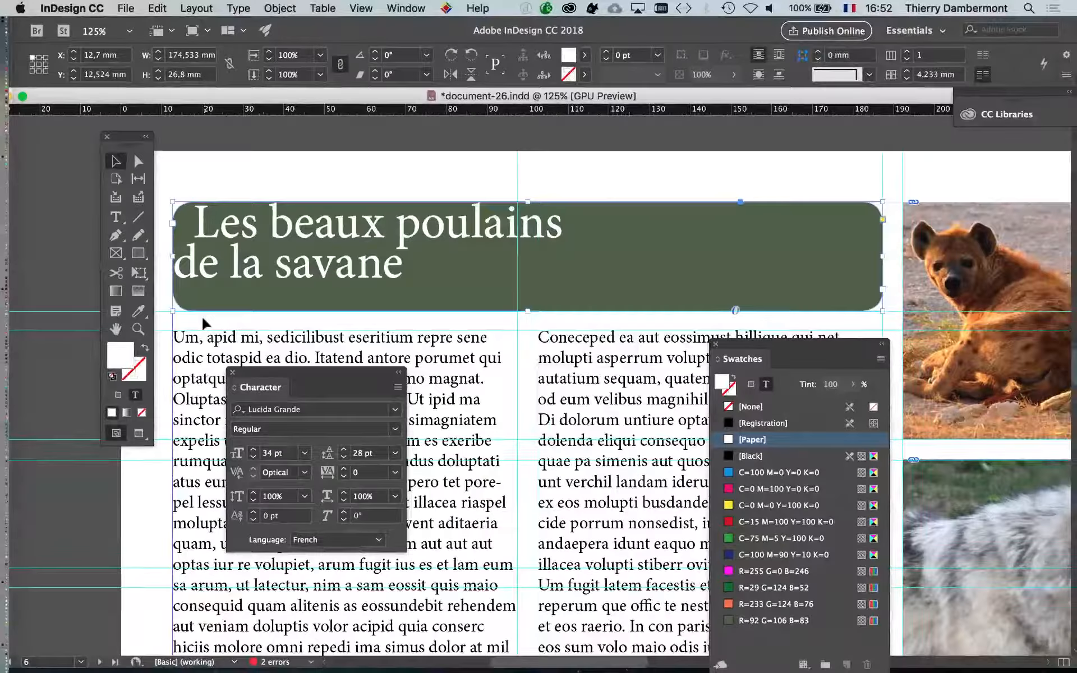
Step: Select the second body column's text frame, display the paragraph formatting options and centre its text
{"action": "left_click", "coordinate": [572, 345]}
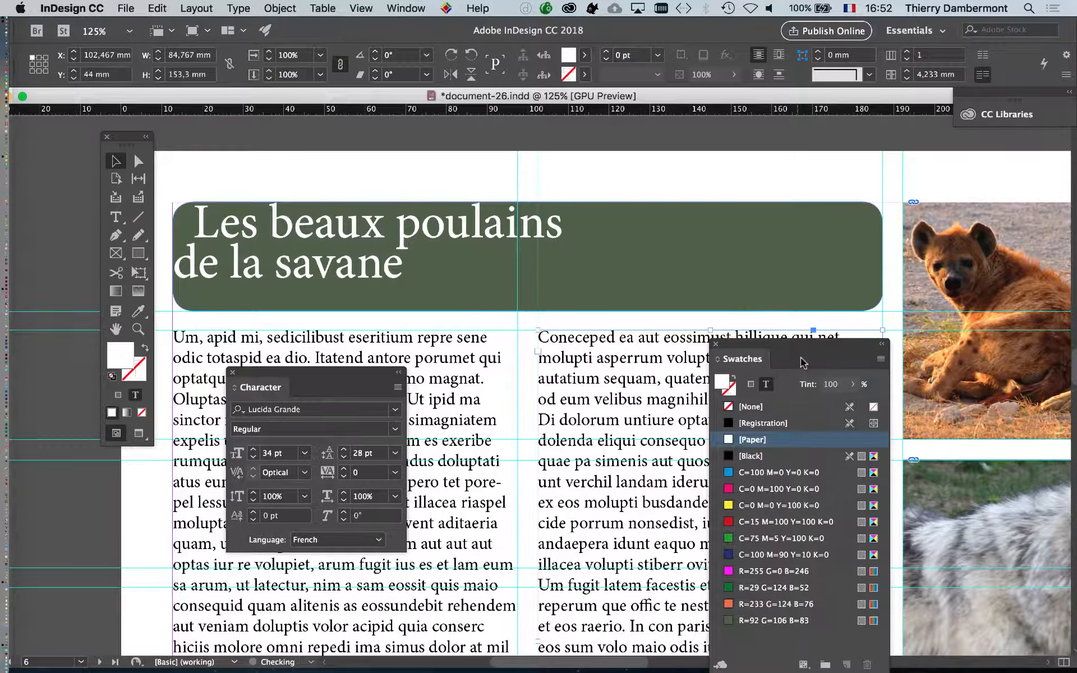
{"action": "key", "text": "/"}
{"action": "left_click_drag", "start_coordinate": [803, 359], "coordinate": [596, 575]}
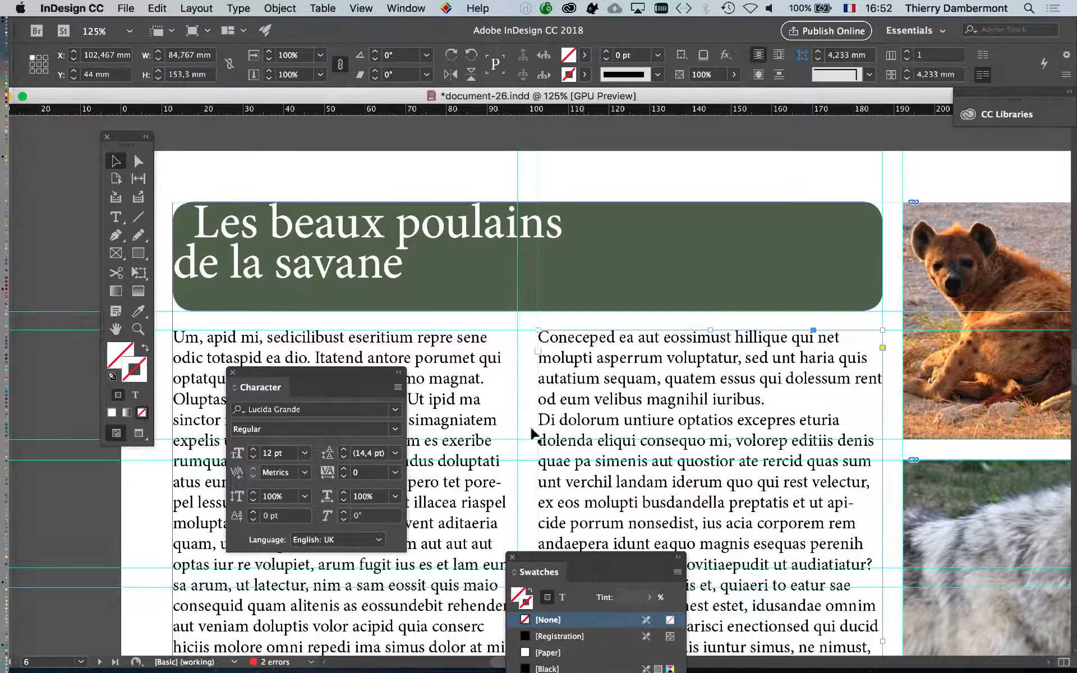
{"action": "left_click", "coordinate": [239, 8]}
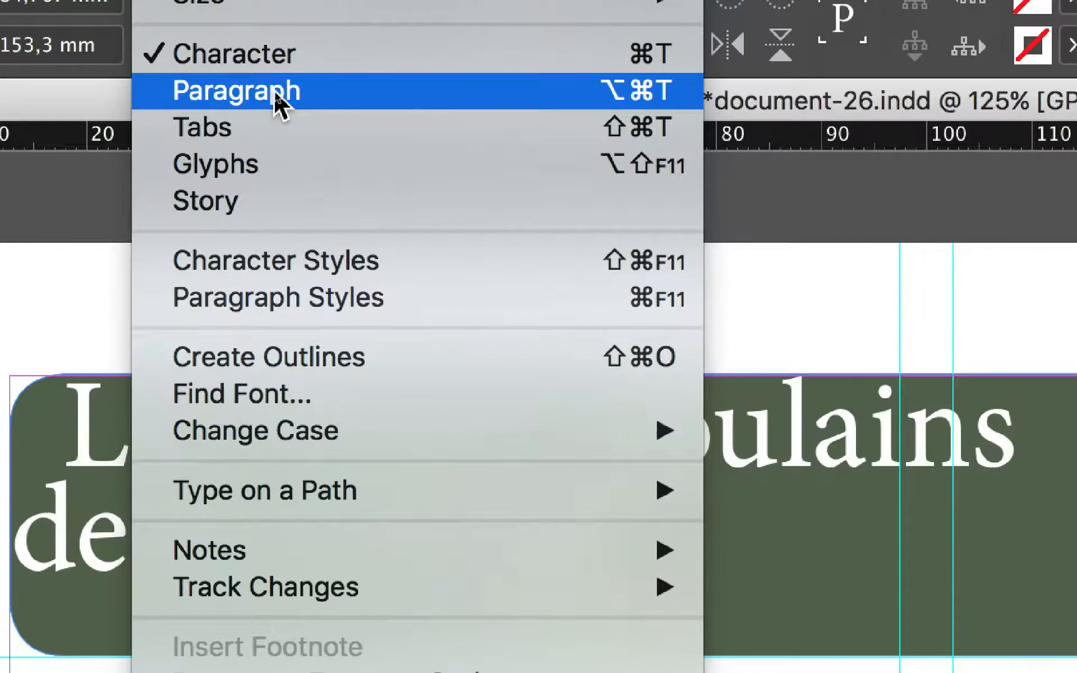
{"action": "left_click", "coordinate": [274, 90]}
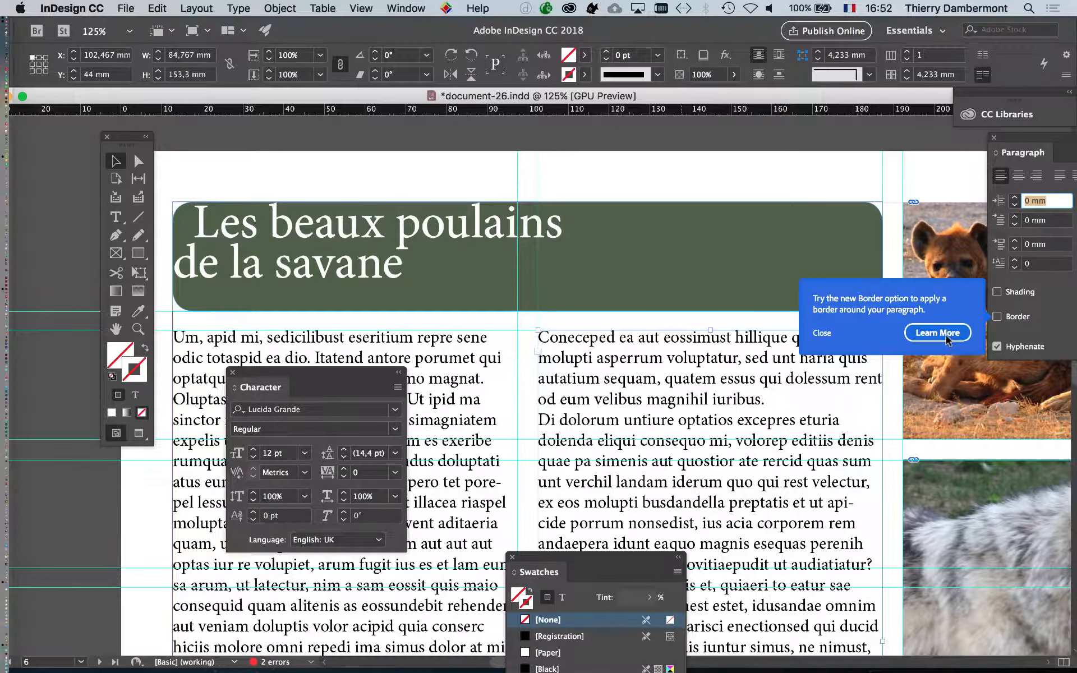
{"action": "left_click", "coordinate": [824, 335]}
{"action": "left_click_drag", "start_coordinate": [1009, 142], "coordinate": [631, 142]}
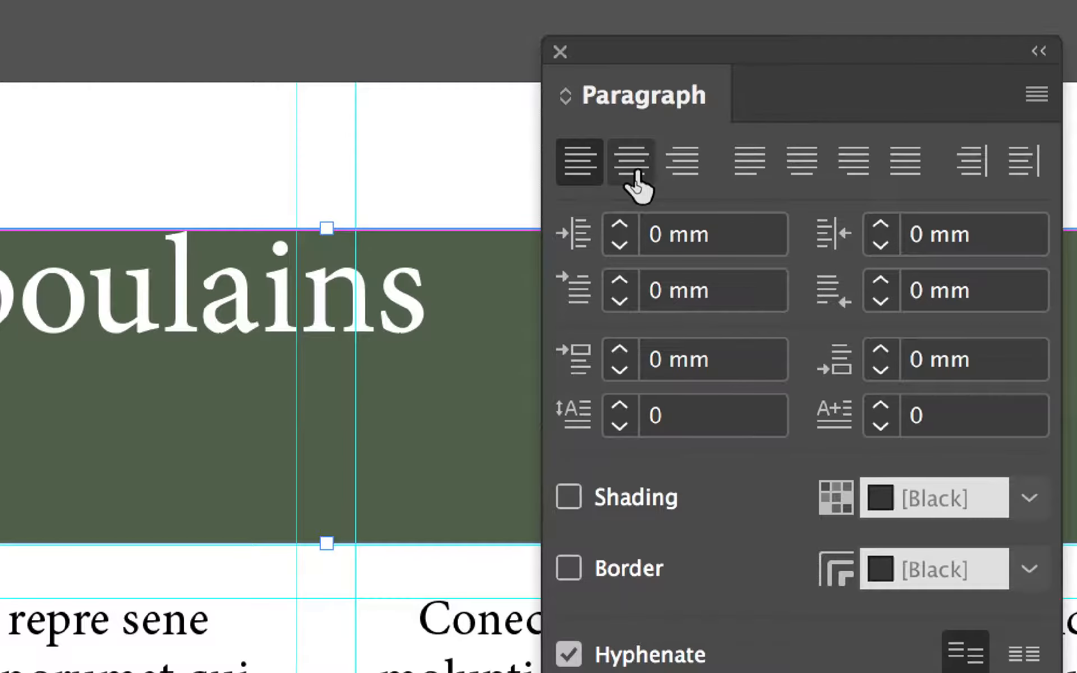
Step: Centre the title text horizontally within its green frame
{"action": "left_click", "coordinate": [638, 178]}
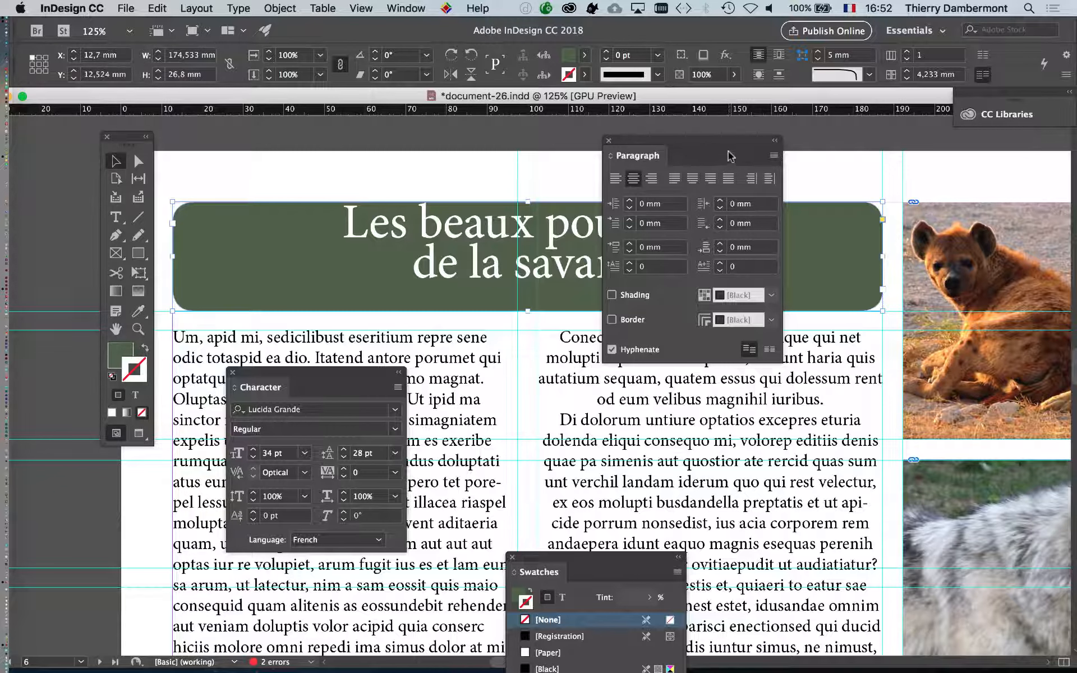
{"action": "left_click_drag", "start_coordinate": [730, 156], "coordinate": [784, 435]}
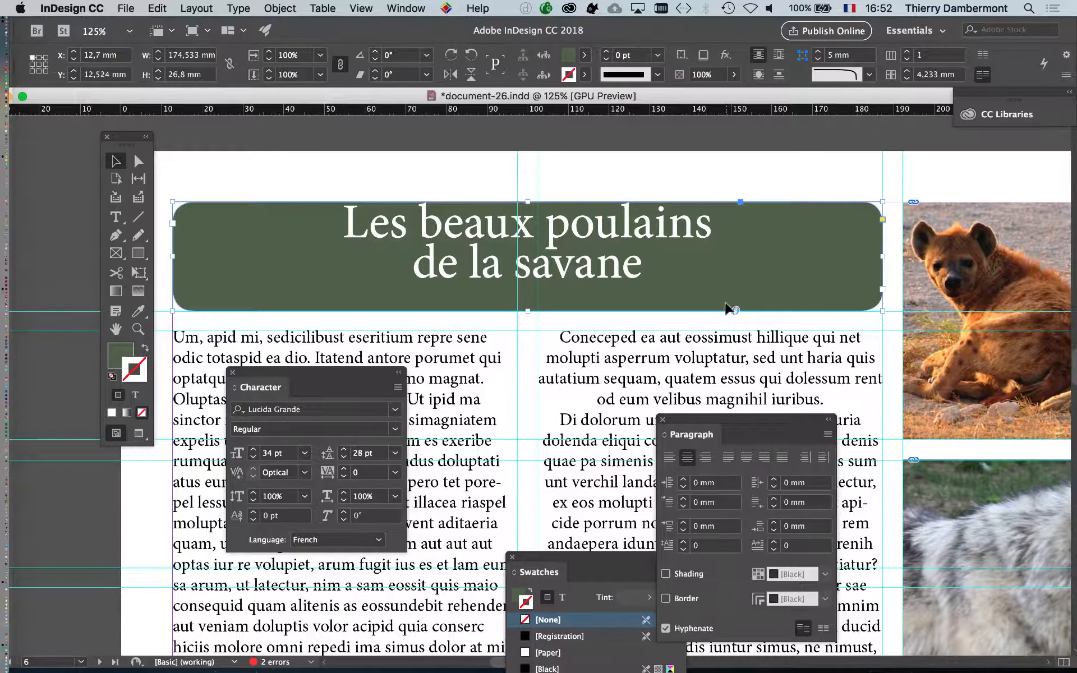
{"action": "left_click_drag", "start_coordinate": [698, 429], "coordinate": [781, 287]}
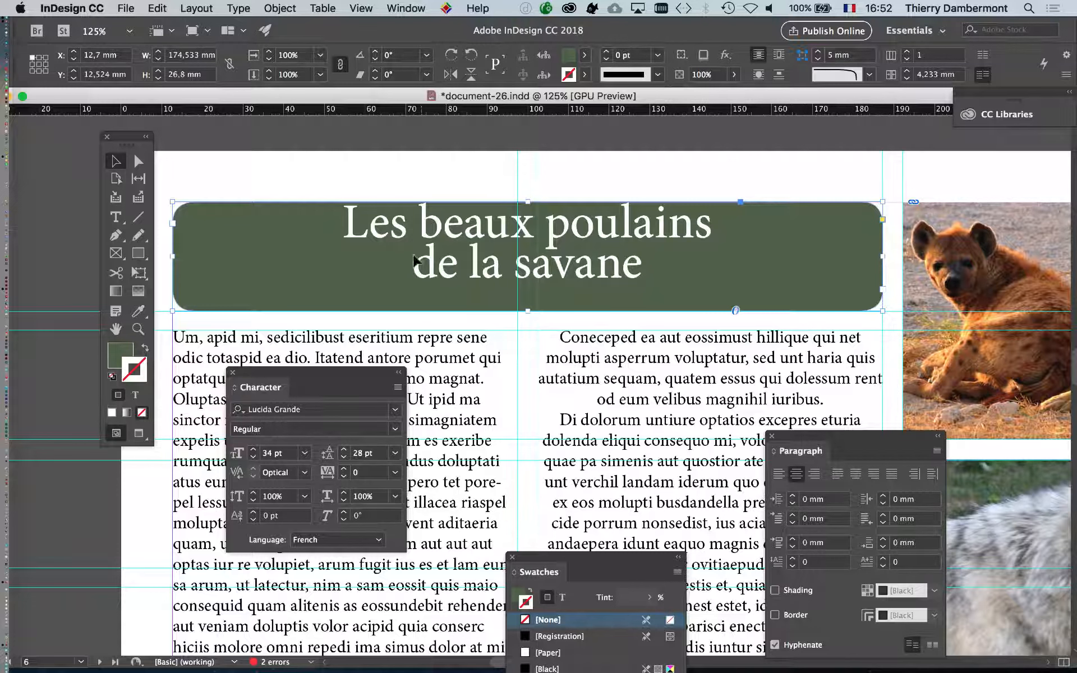
Step: Set the title frame's vertical justification to Centre in the Text Frame Options
{"action": "left_click", "coordinate": [280, 7]}
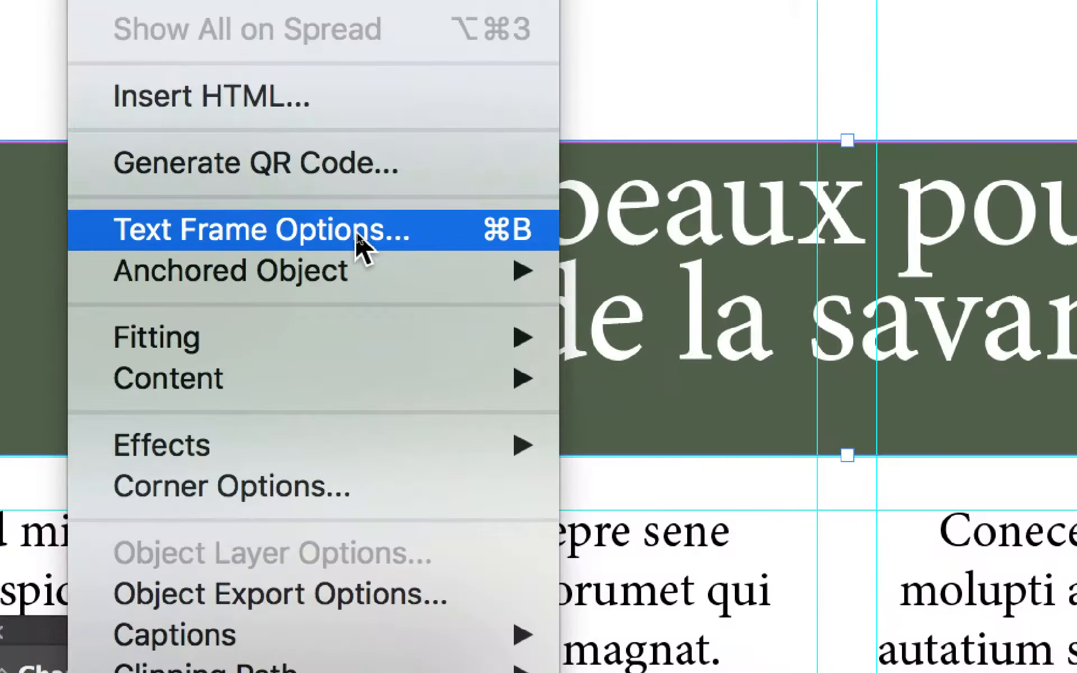
{"action": "left_click", "coordinate": [355, 230]}
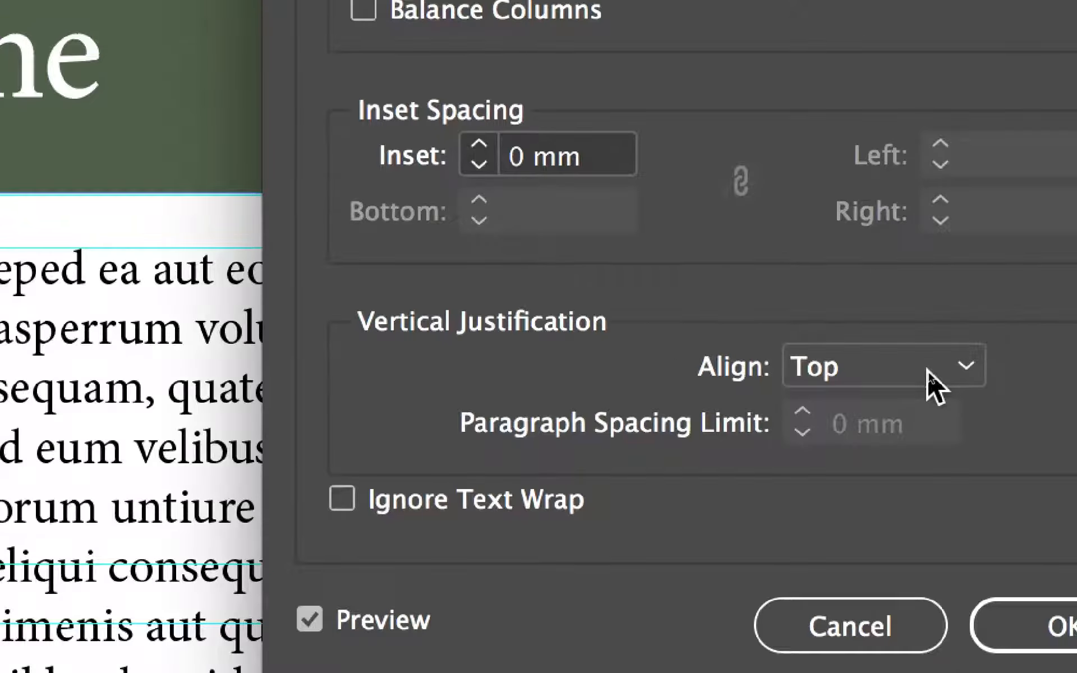
{"action": "left_click", "coordinate": [910, 373]}
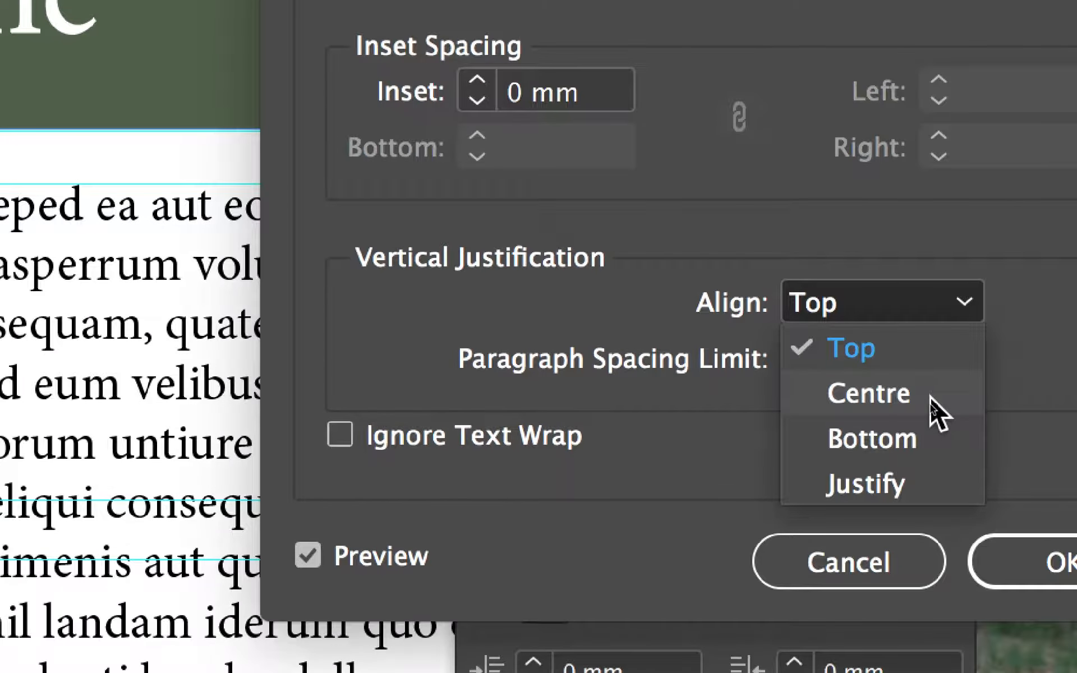
{"action": "left_click", "coordinate": [930, 396]}
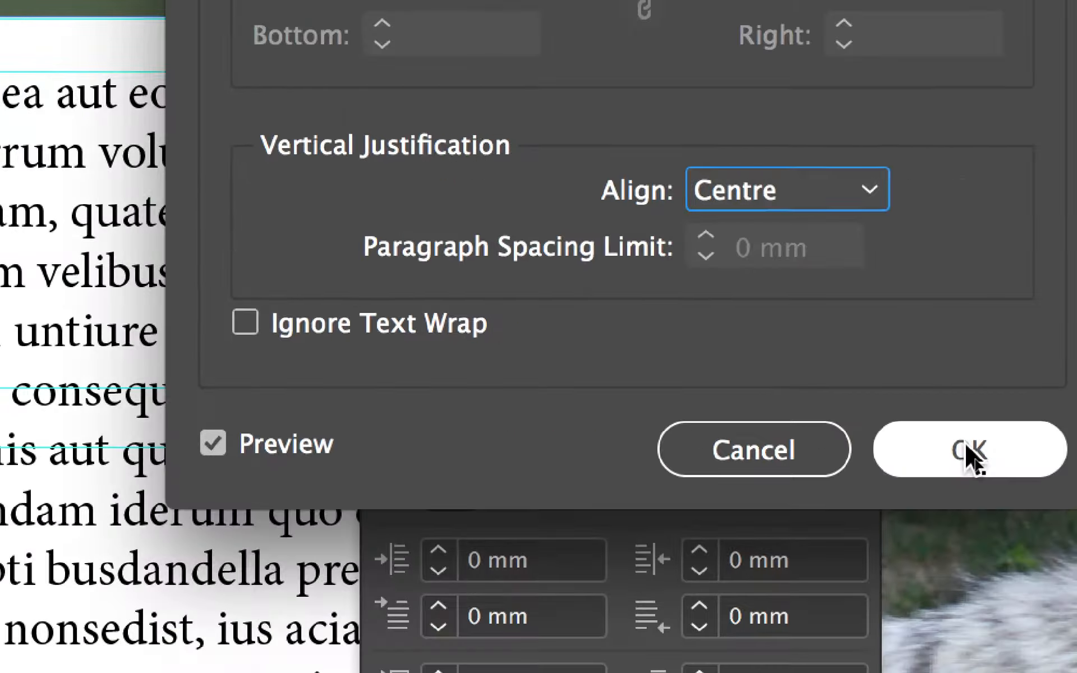
{"action": "left_click", "coordinate": [1068, 639]}
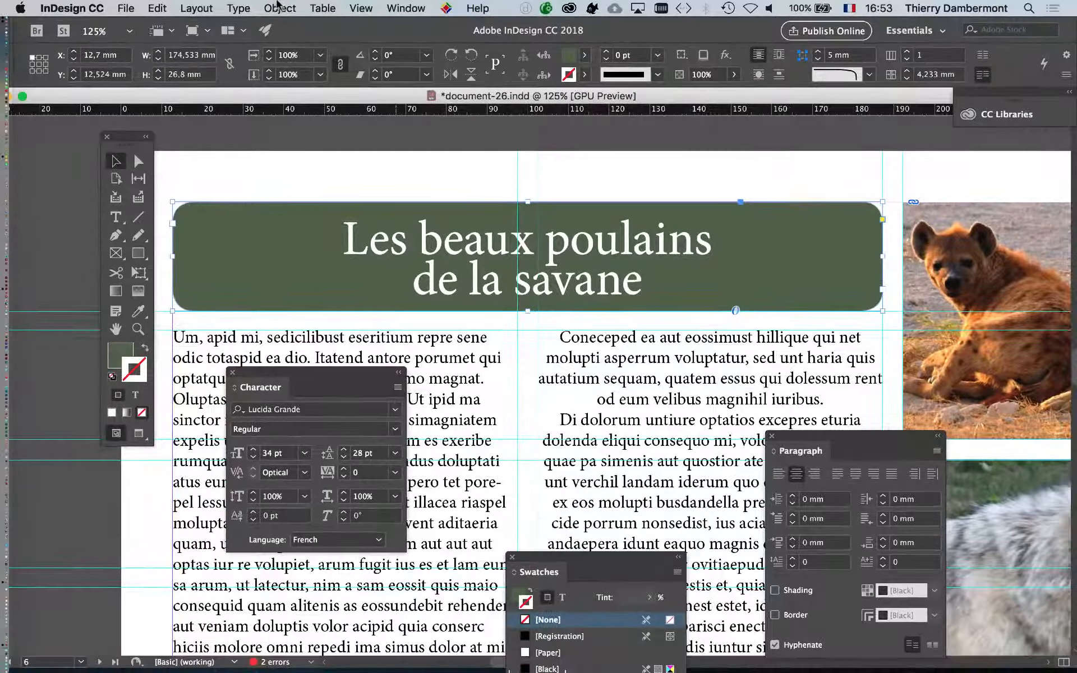
Step: Try the Fixed first-baseline offset in the title's Text Frame Options and return it to Ascent
{"action": "left_click", "coordinate": [280, 8]}
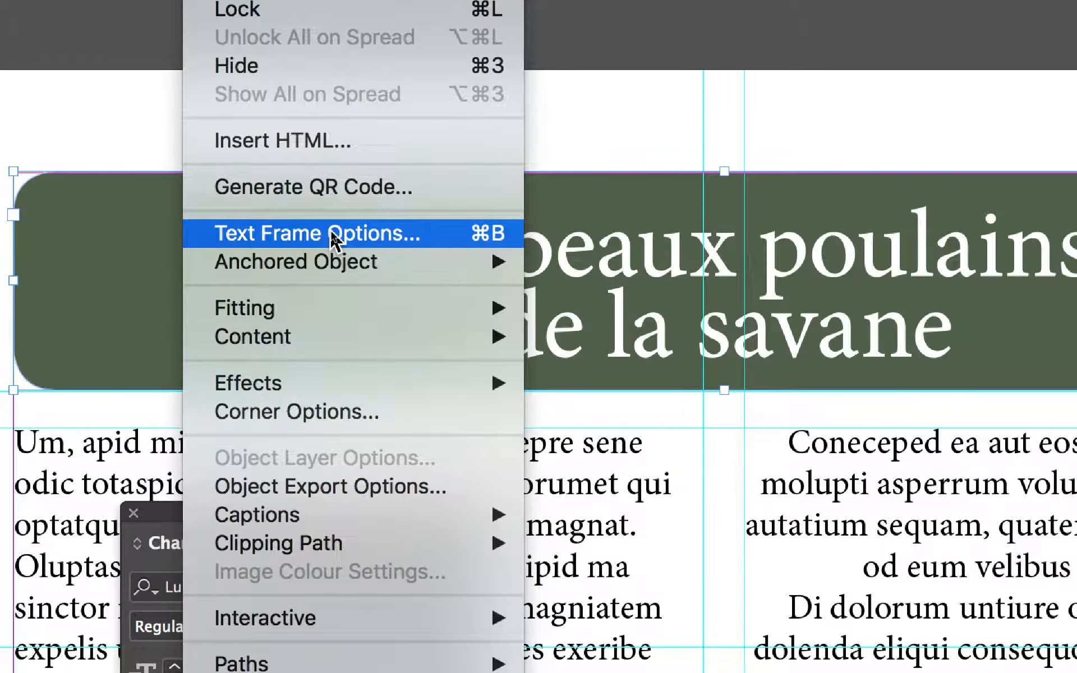
{"action": "left_click", "coordinate": [334, 233]}
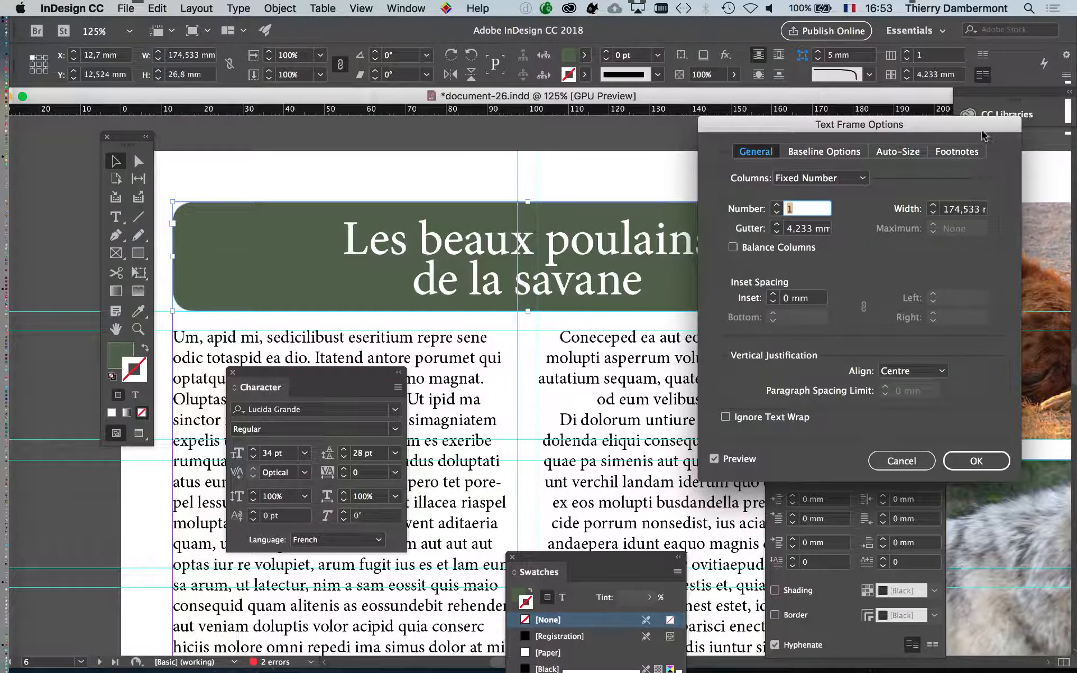
{"action": "left_click_drag", "start_coordinate": [982, 135], "coordinate": [1020, 223]}
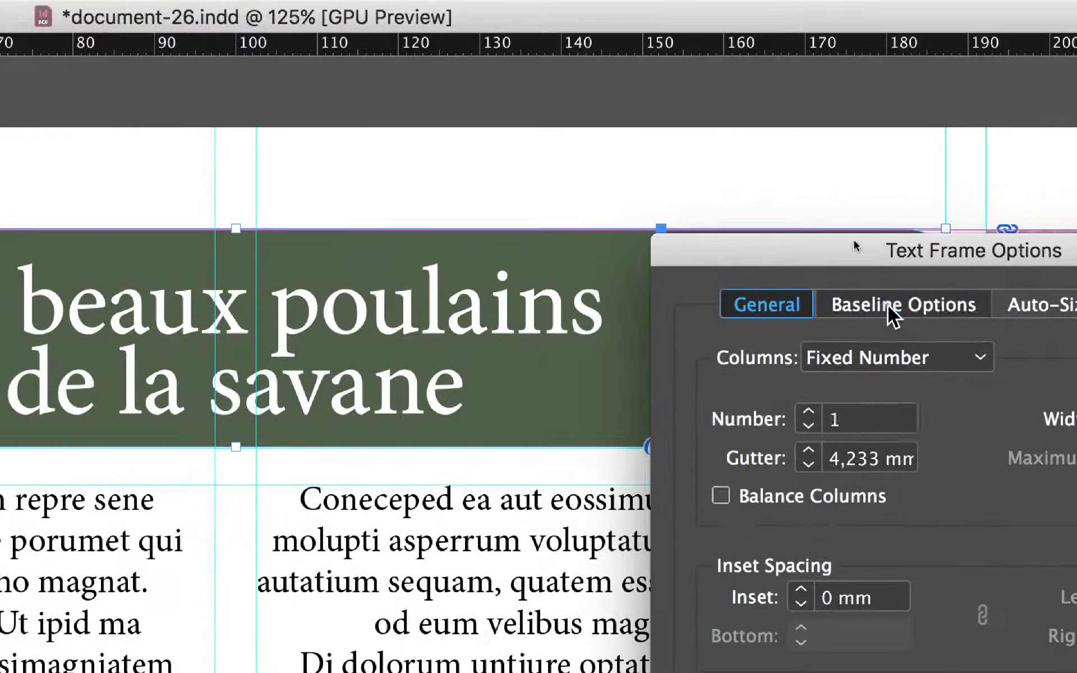
{"action": "left_click", "coordinate": [755, 20]}
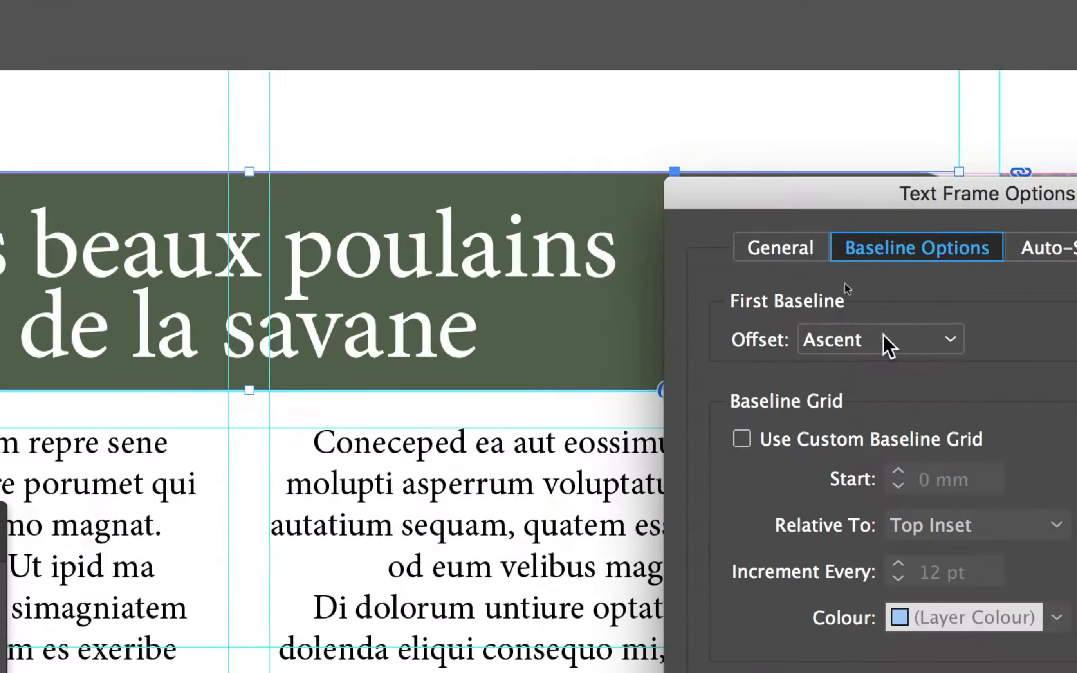
{"action": "left_click", "coordinate": [848, 398]}
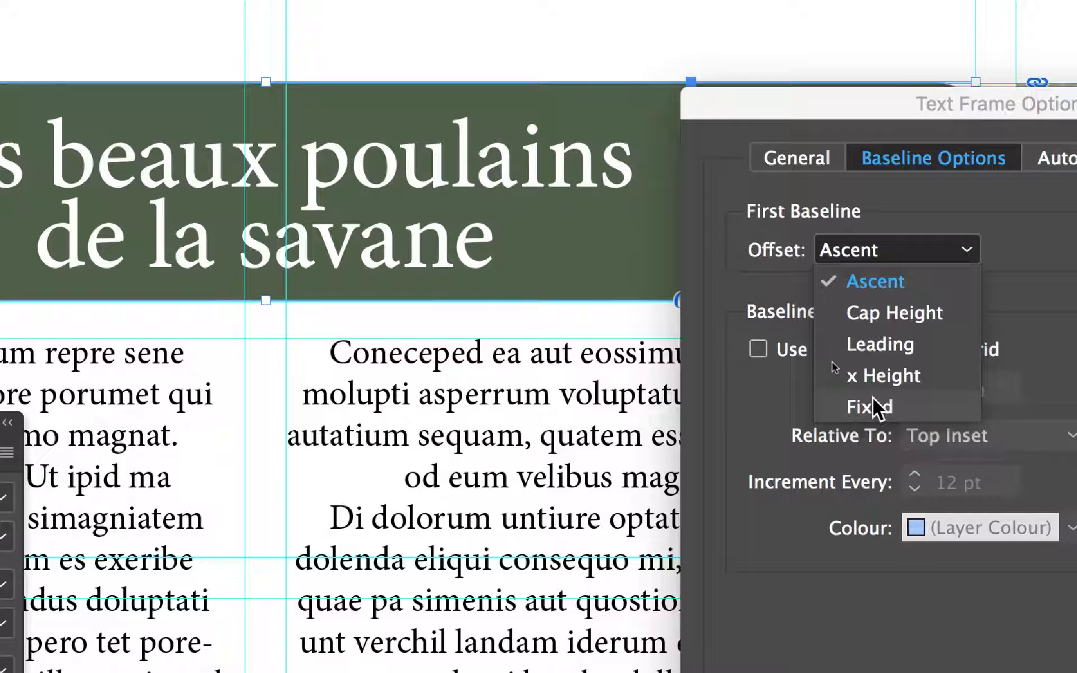
{"action": "left_click", "coordinate": [873, 404]}
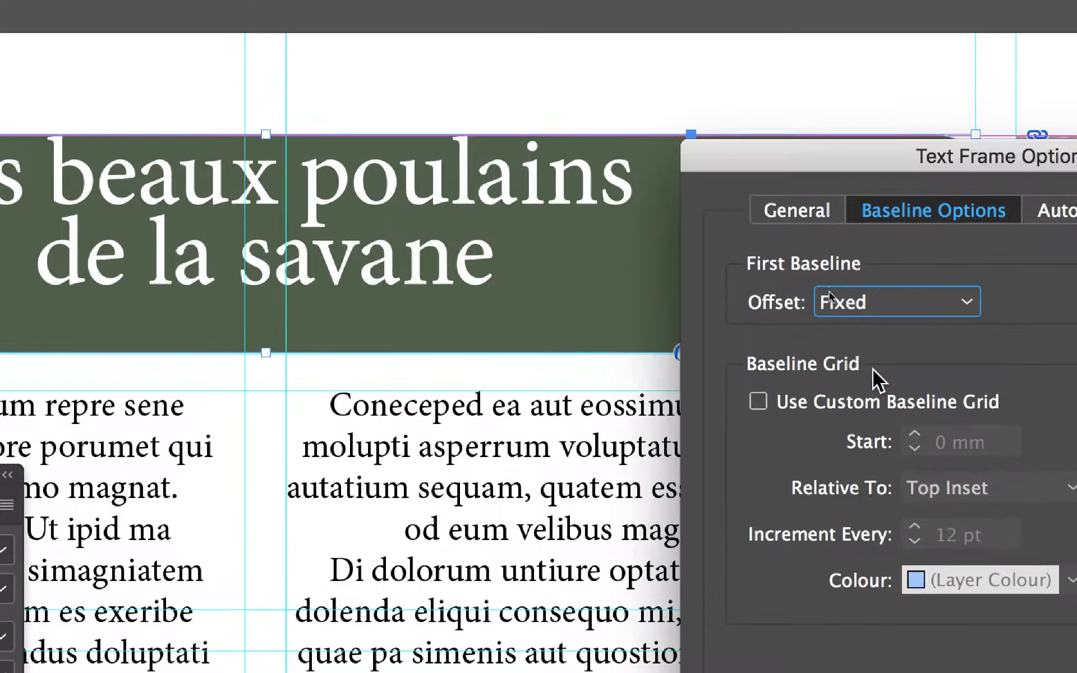
{"action": "left_click", "coordinate": [870, 249]}
{"action": "left_click", "coordinate": [897, 250]}
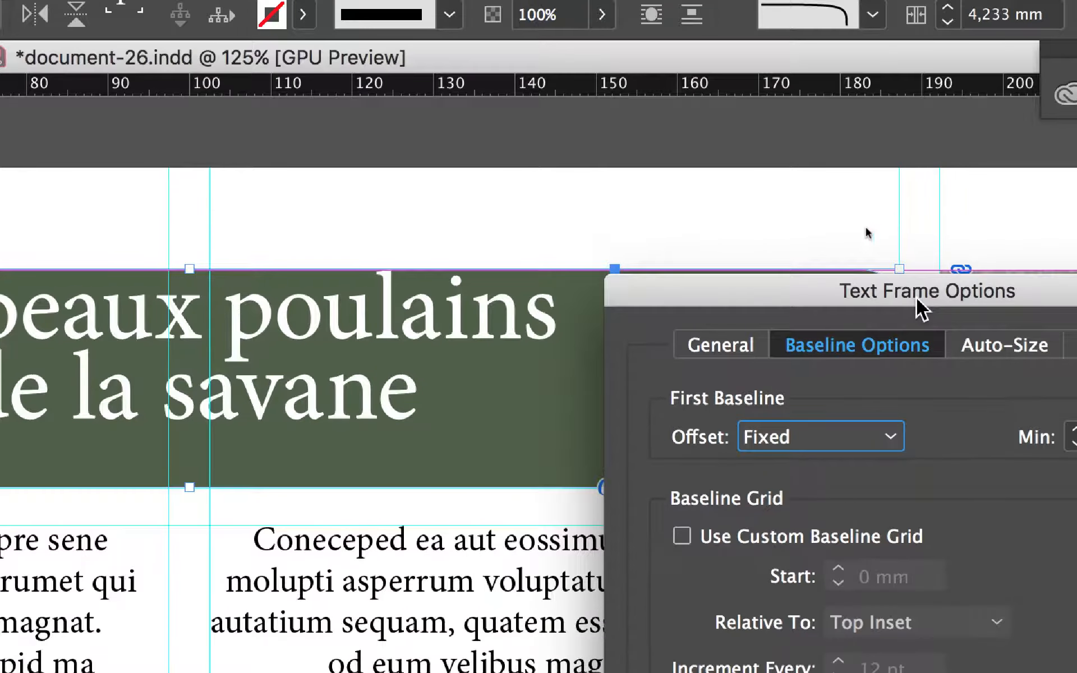
{"action": "left_click", "coordinate": [797, 437]}
{"action": "left_click", "coordinate": [800, 469]}
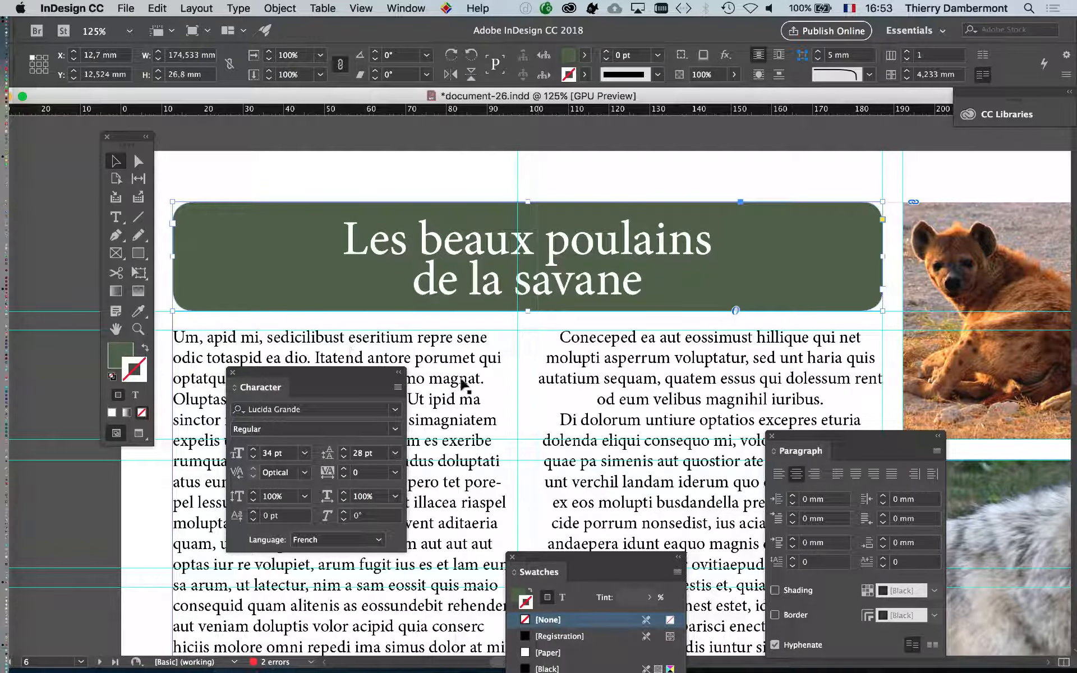
Step: Preview the page without guides, deselect the title frame and close the Character, Paragraph and Swatches panels
{"action": "scroll", "coordinate": [462, 385], "scroll_direction": "down", "scroll_amount": 1}
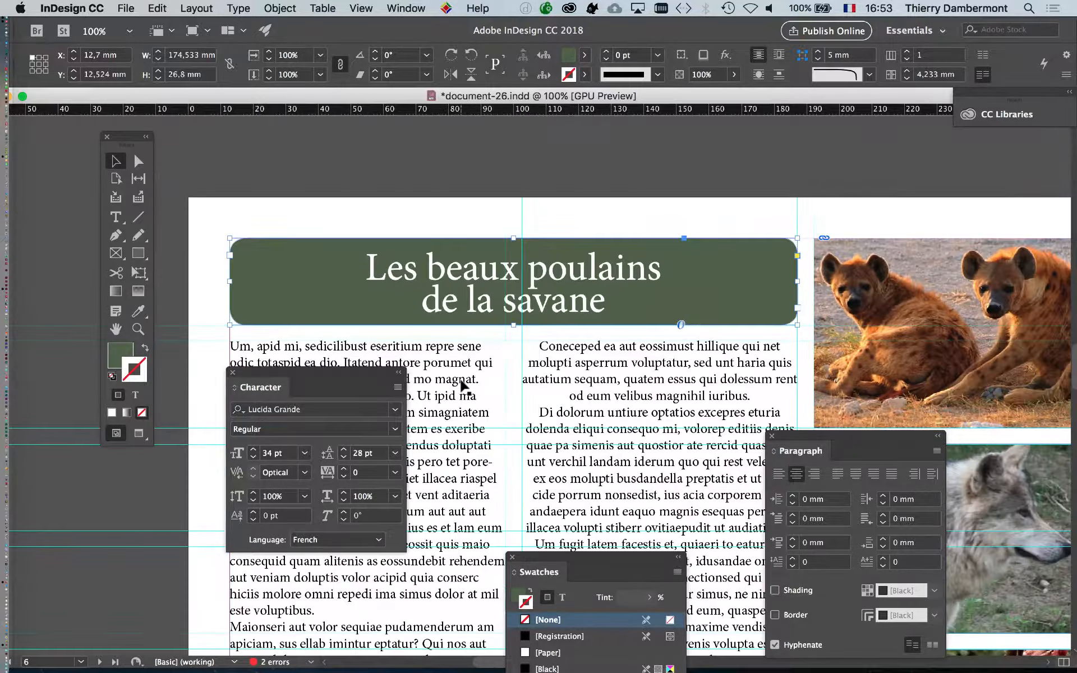
{"action": "left_click", "coordinate": [140, 437]}
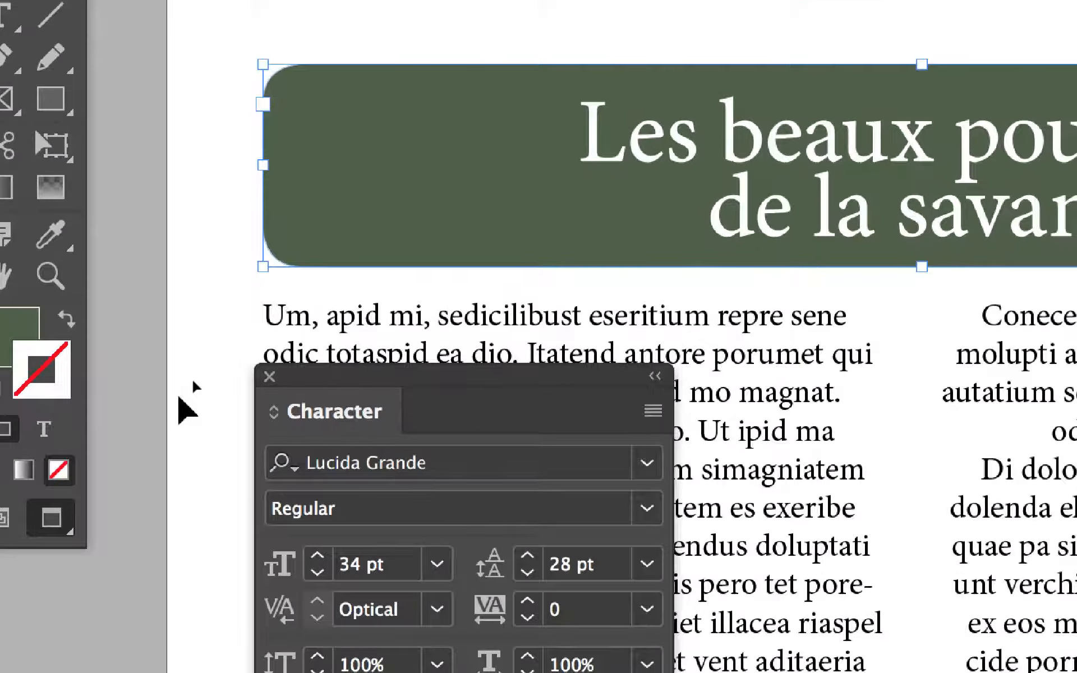
{"action": "left_click", "coordinate": [179, 397]}
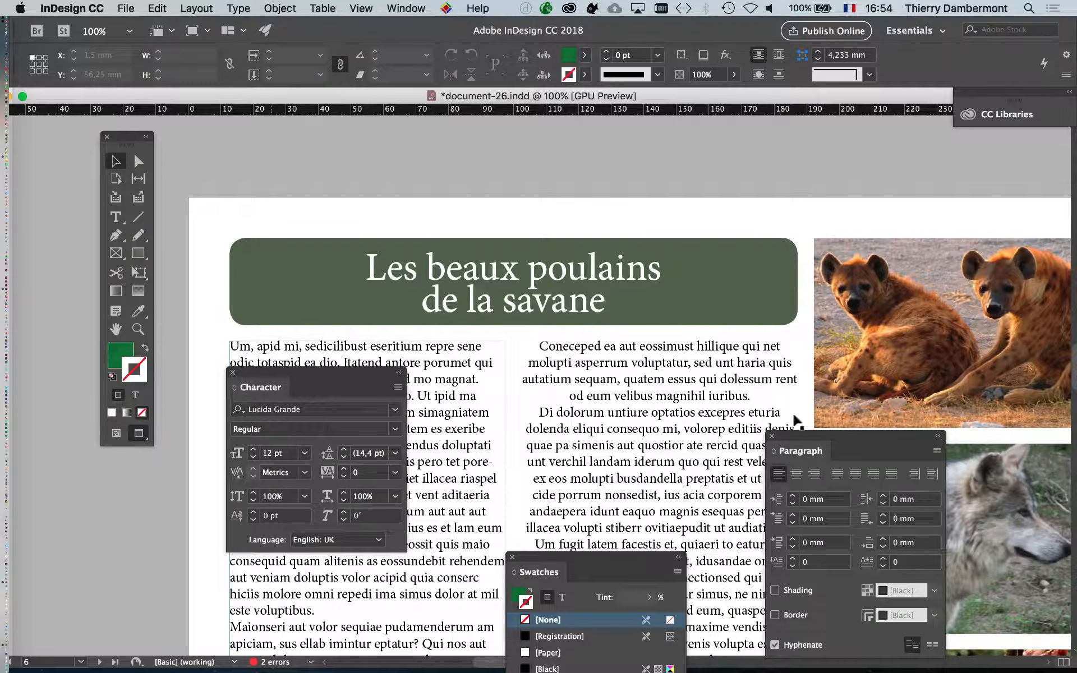
{"action": "key", "text": "super+t"}
{"action": "left_click", "coordinate": [772, 436]}
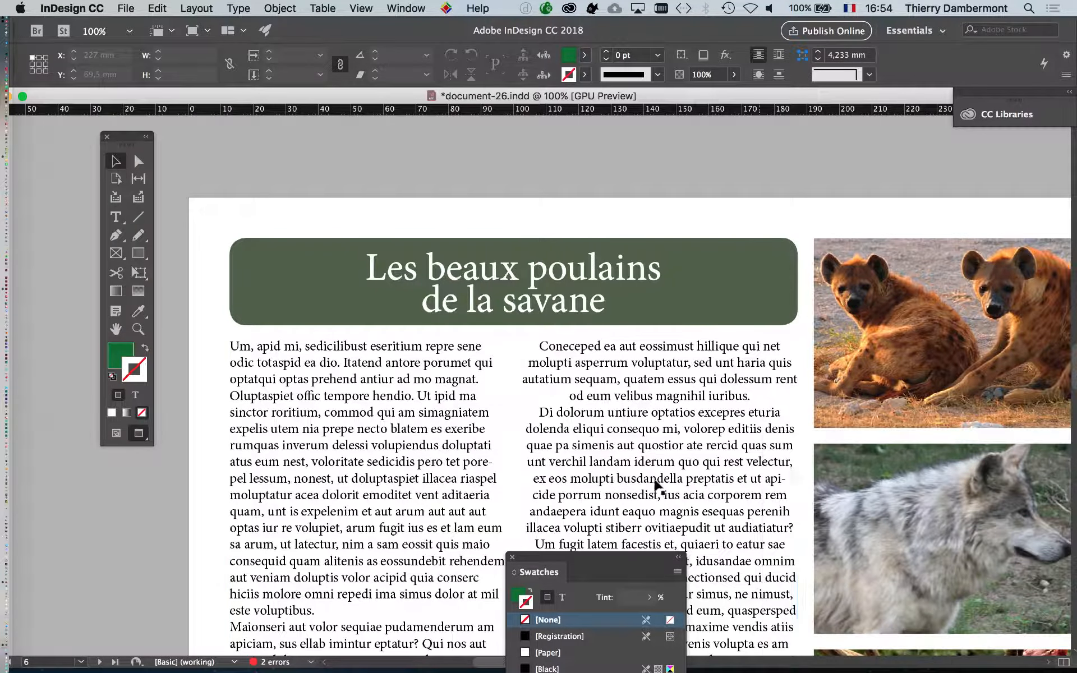
{"action": "left_click", "coordinate": [514, 557]}
{"action": "key", "text": "super+minus"}
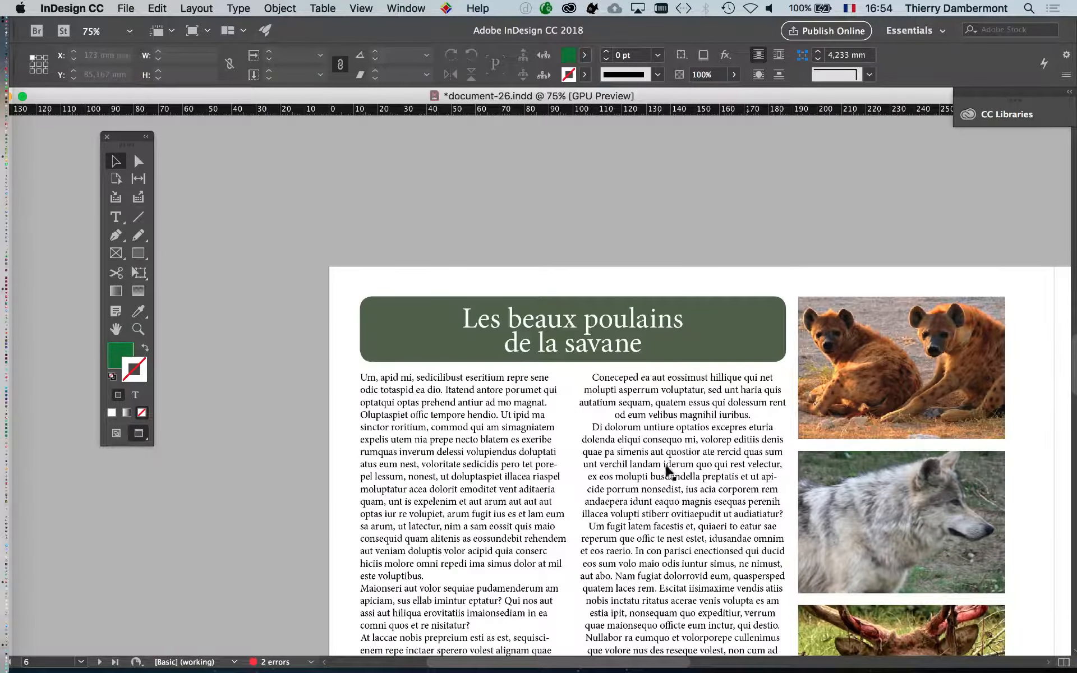
{"action": "left_click_drag", "start_coordinate": [622, 438], "coordinate": [465, 269]}
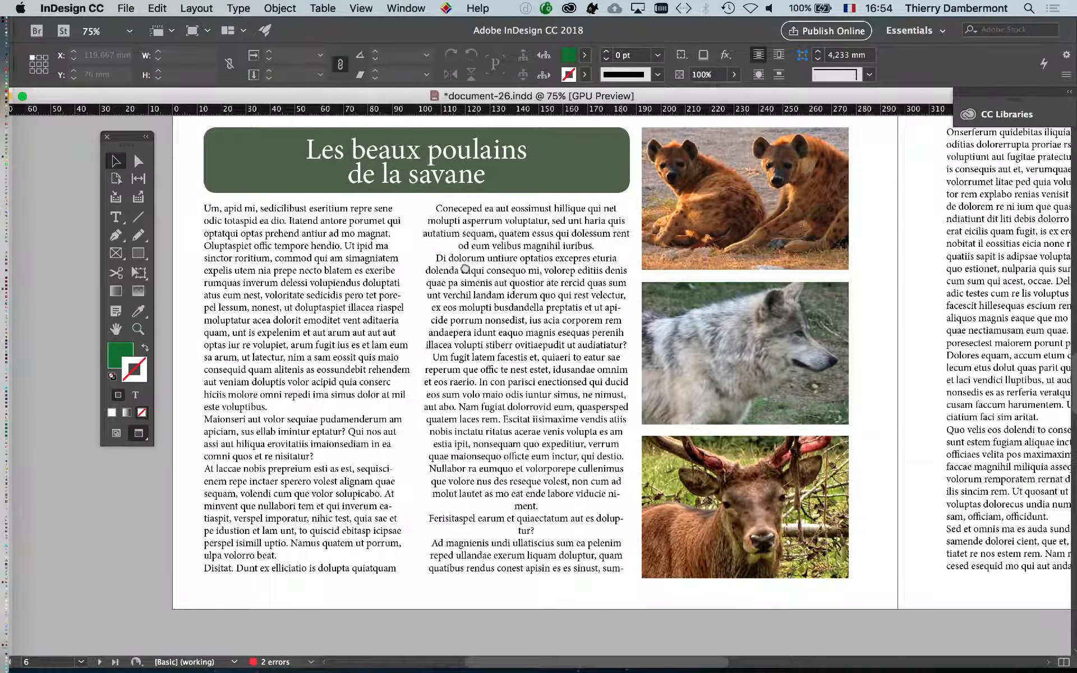
Step: Set the font size of the title's second line, "de la savane", to 36 pt
{"action": "left_click", "coordinate": [117, 219]}
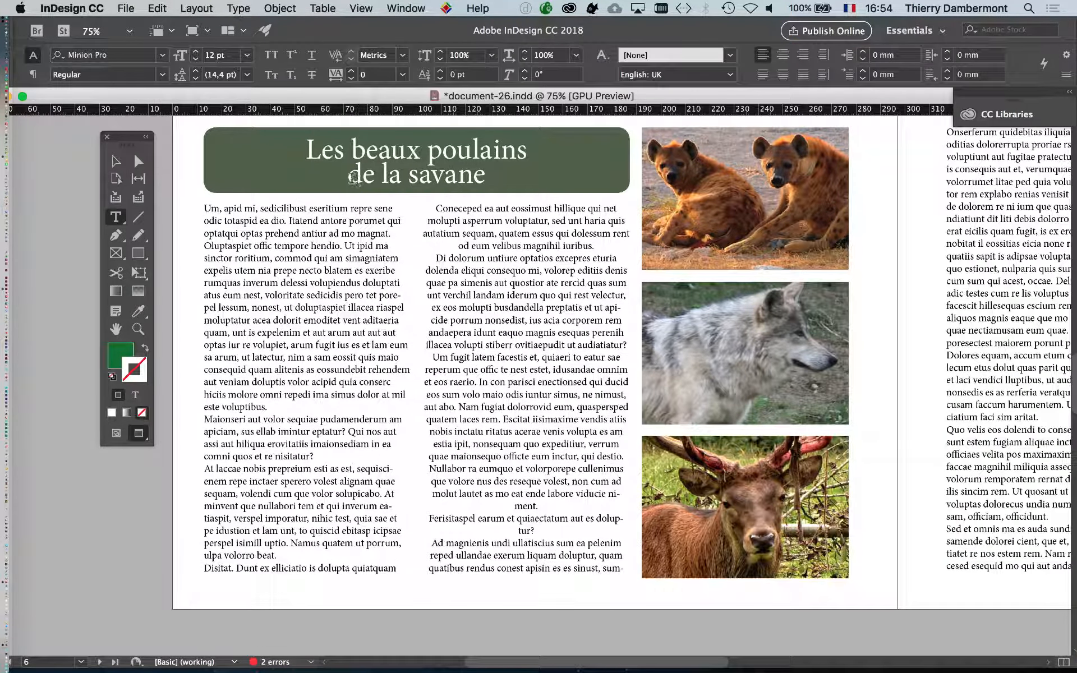
{"action": "left_click_drag", "start_coordinate": [350, 179], "coordinate": [486, 178]}
{"action": "left_click", "coordinate": [224, 7]}
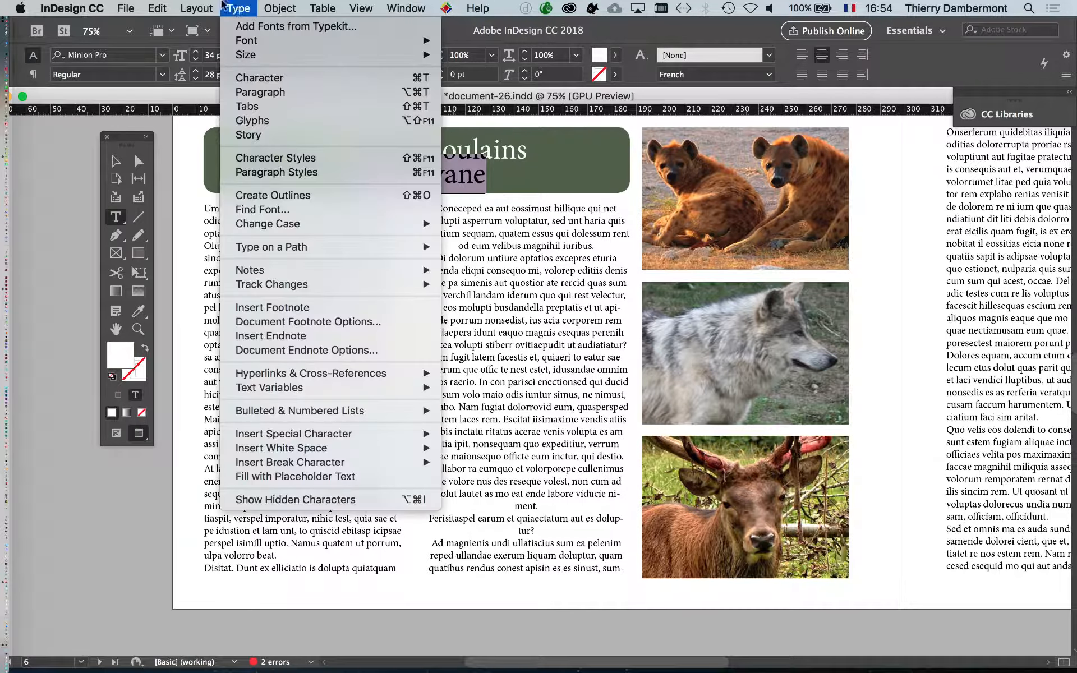
{"action": "left_click", "coordinate": [247, 78]}
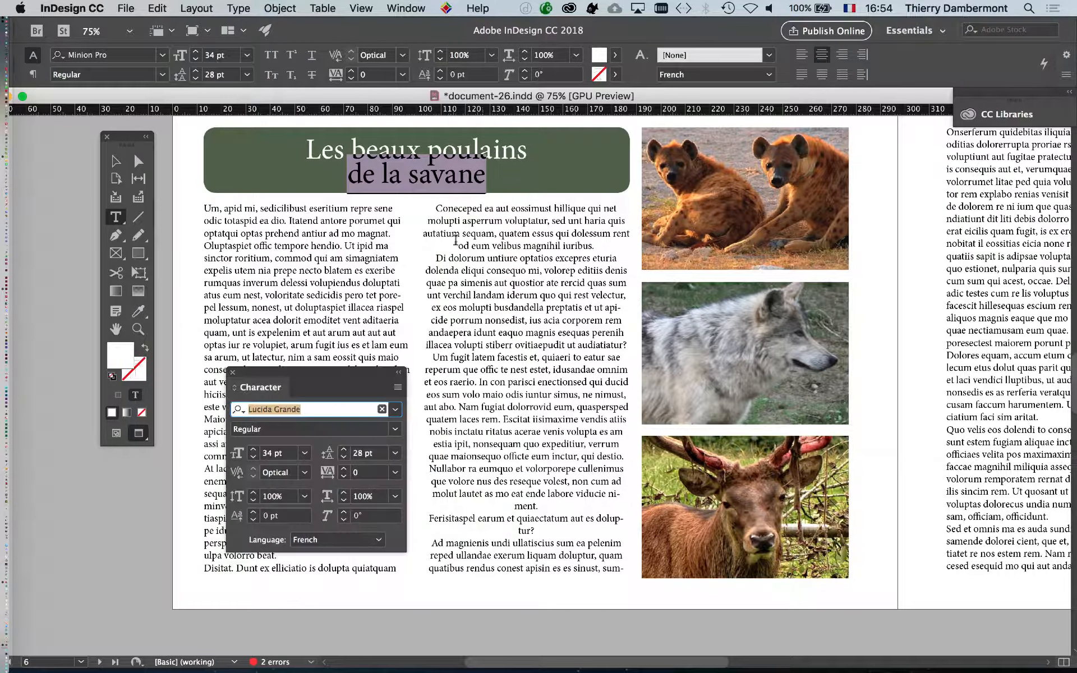
{"action": "left_click_drag", "start_coordinate": [372, 374], "coordinate": [618, 144]}
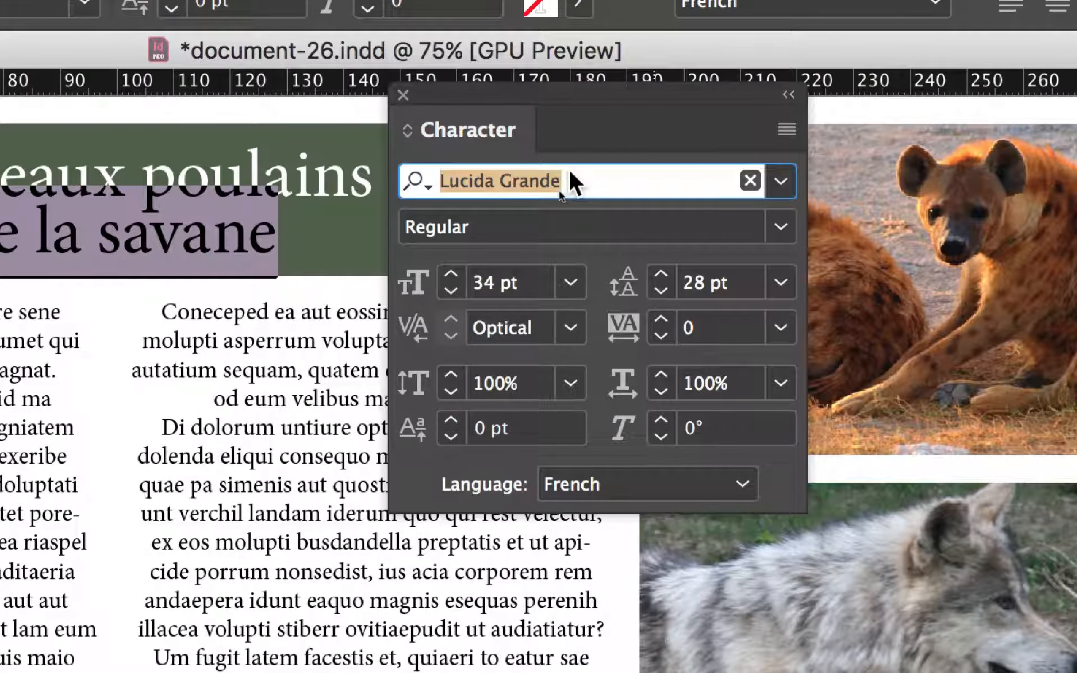
{"action": "left_click", "coordinate": [451, 276]}
{"action": "left_click", "coordinate": [451, 276]}
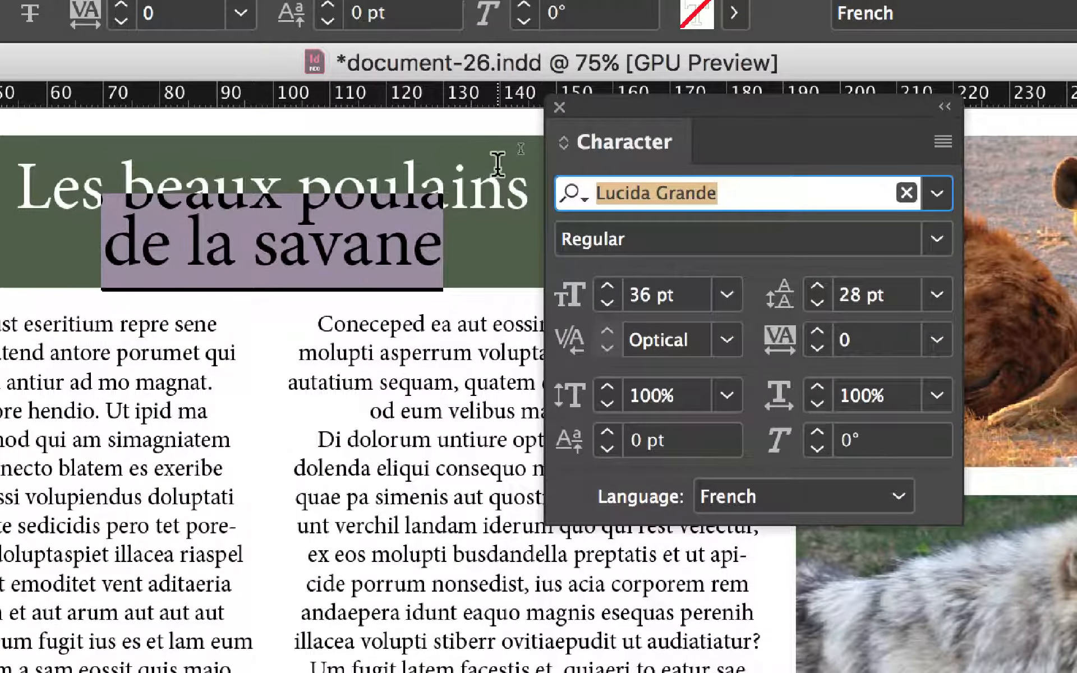
Step: Reduce the font size of the title's first line, "Les beaux poulains", to 28 pt
{"action": "left_click_drag", "start_coordinate": [526, 165], "coordinate": [3, 185]}
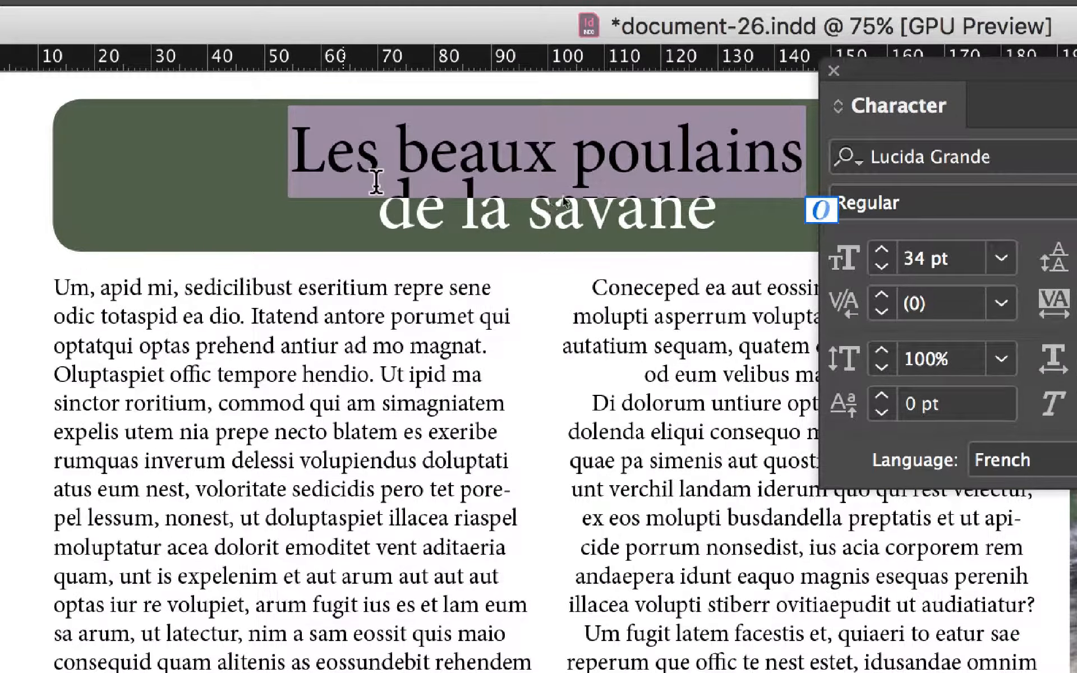
{"action": "left_click", "coordinate": [886, 263]}
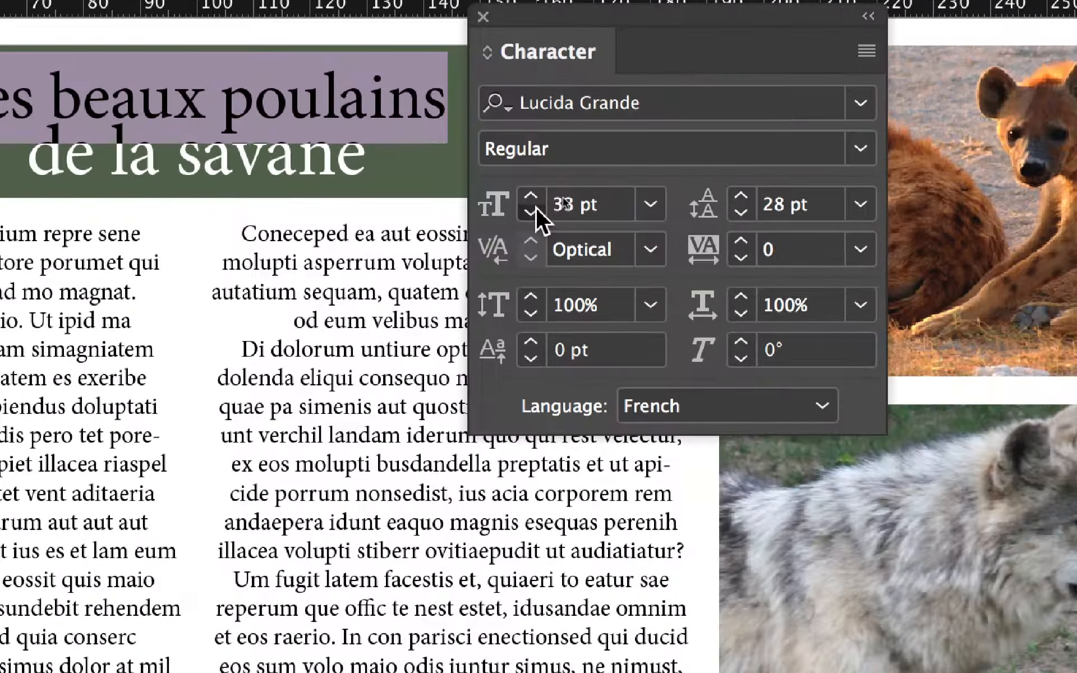
{"action": "left_click", "coordinate": [887, 263]}
{"action": "left_click", "coordinate": [886, 263]}
{"action": "left_click", "coordinate": [886, 263]}
{"action": "left_click", "coordinate": [887, 263]}
{"action": "left_click", "coordinate": [887, 263]}
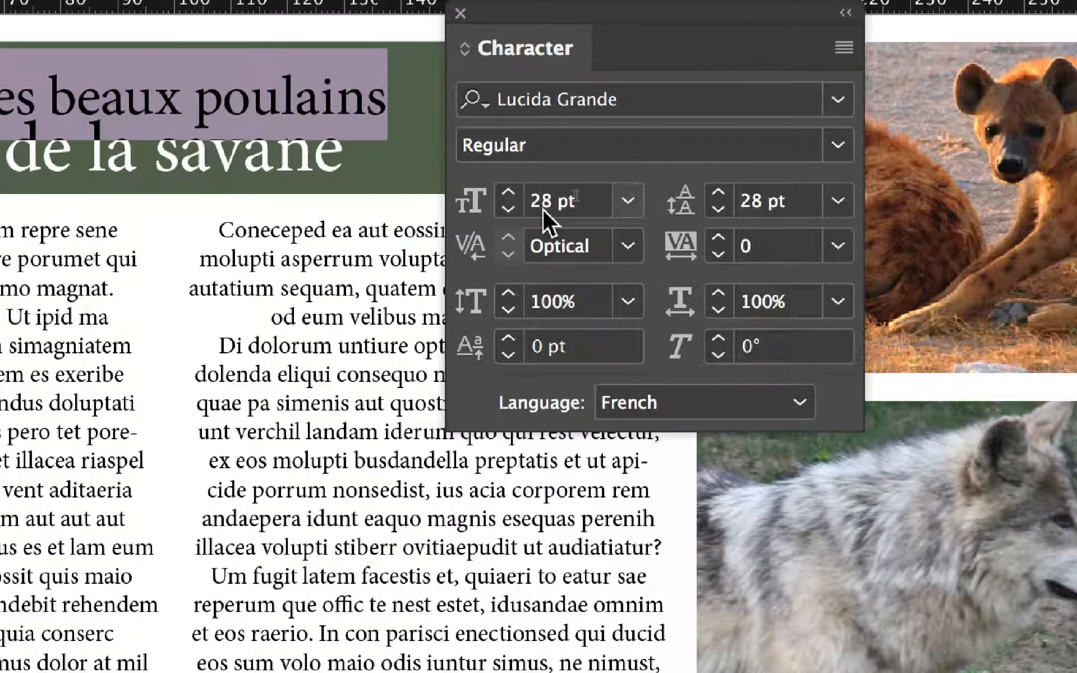
Step: Select the title's second line to check its character settings, and close the Character panel
{"action": "left_click_drag", "start_coordinate": [343, 159], "coordinate": [10, 159]}
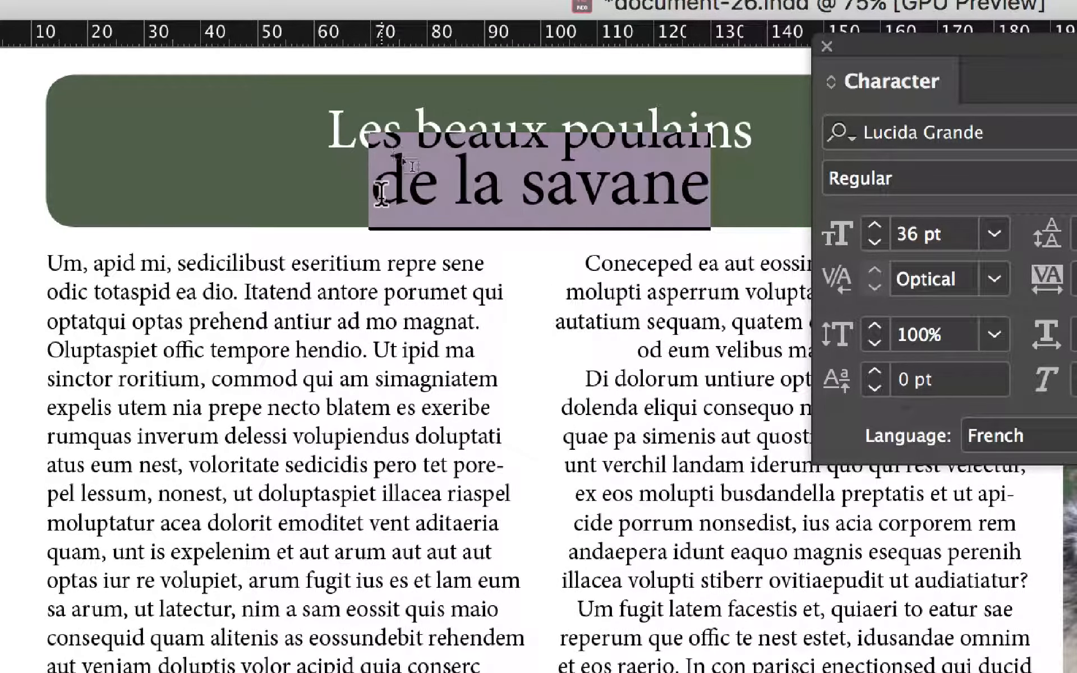
{"action": "left_click", "coordinate": [504, 189]}
{"action": "left_click", "coordinate": [519, 148]}
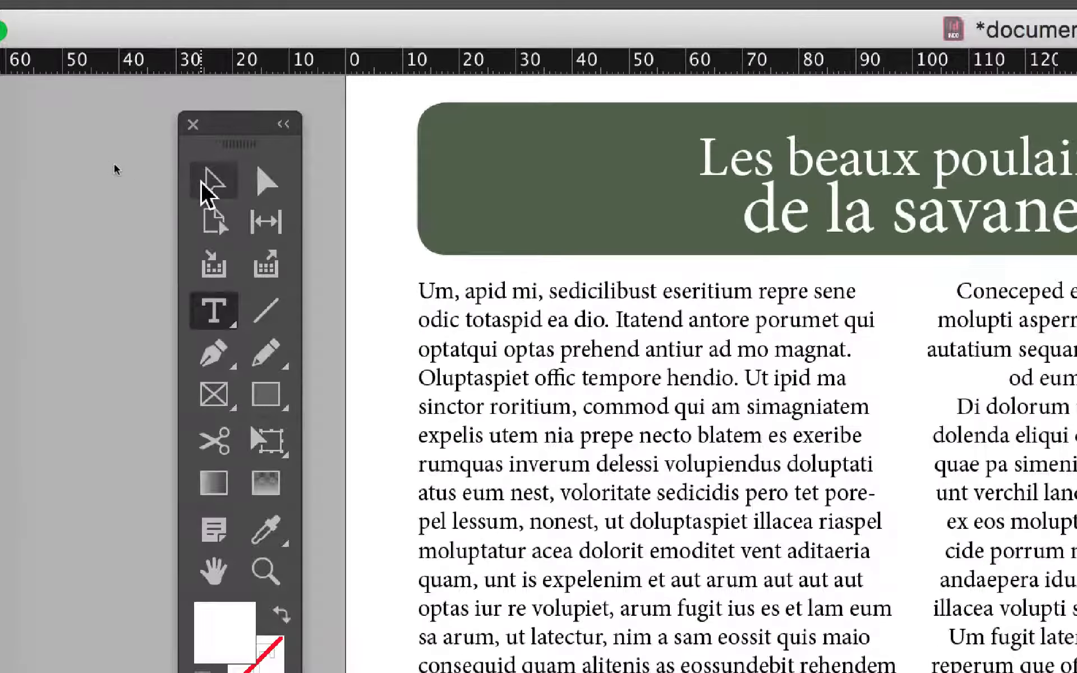
Step: Select the title frame and review its General and Baseline settings in the Text Frame Options
{"action": "left_click", "coordinate": [206, 181]}
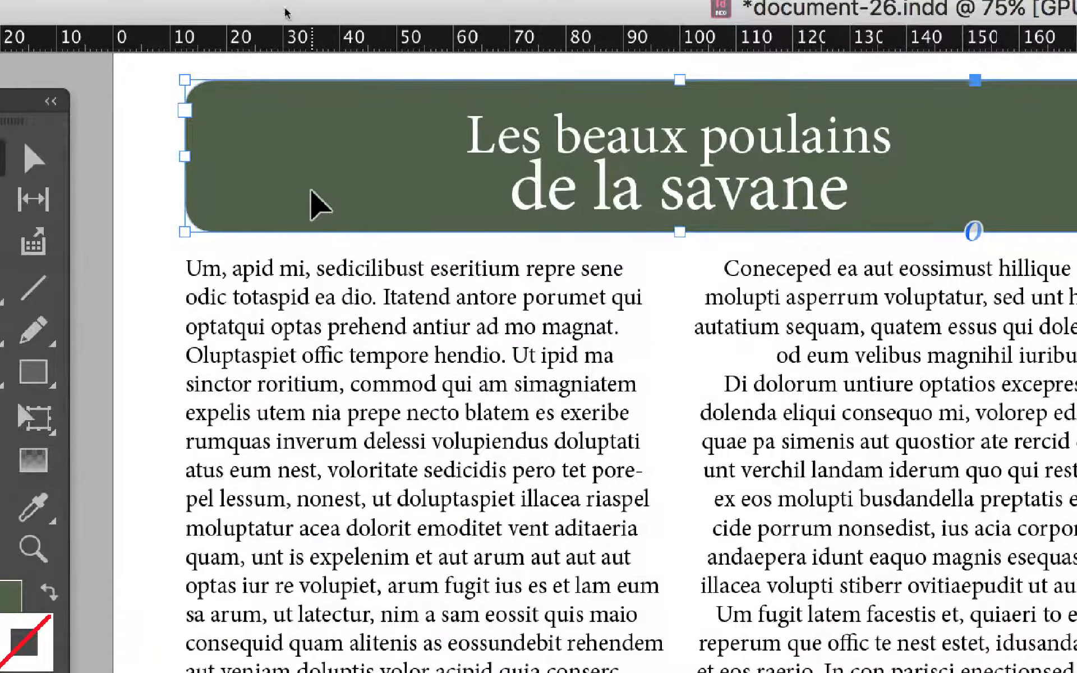
{"action": "left_click", "coordinate": [303, 5]}
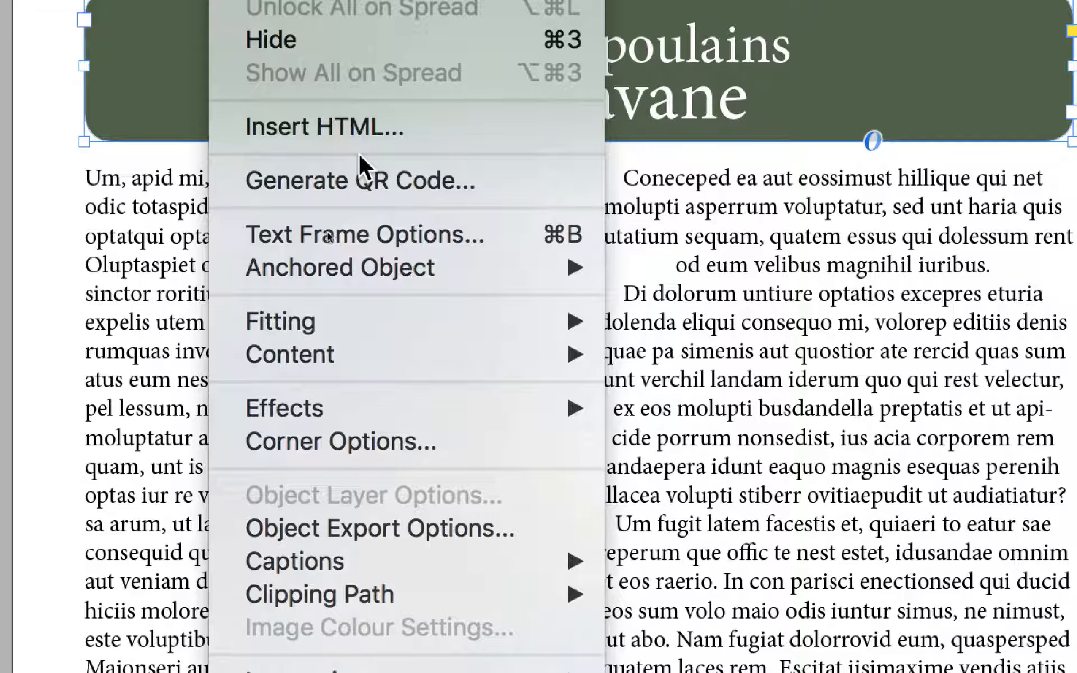
{"action": "left_click", "coordinate": [365, 234]}
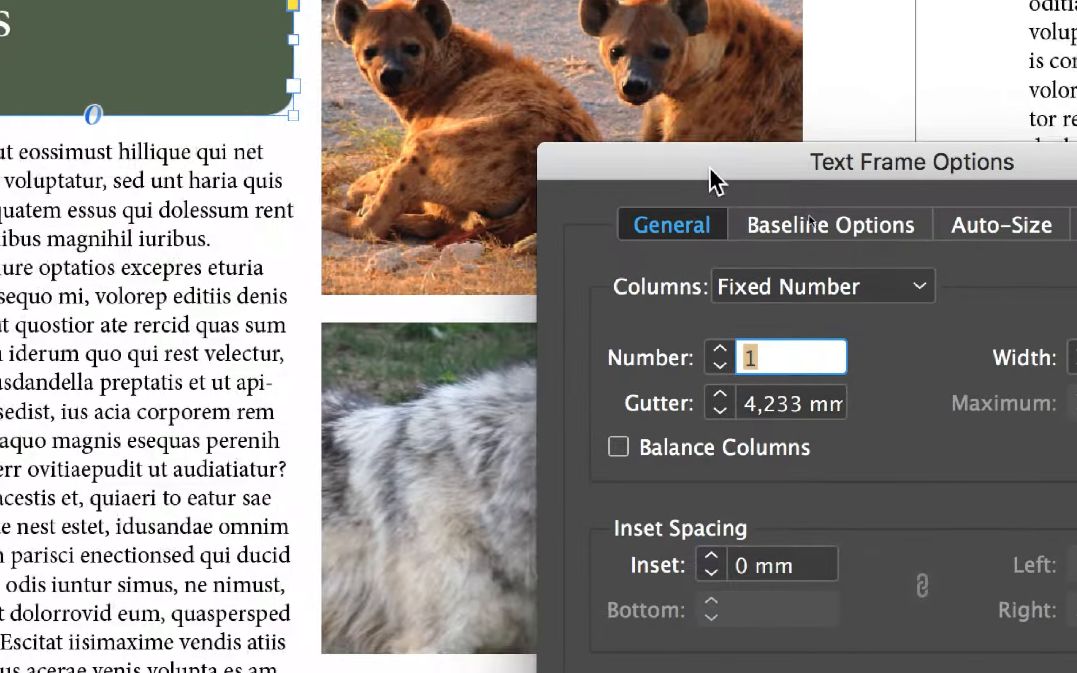
{"action": "left_click_drag", "start_coordinate": [709, 167], "coordinate": [553, 43]}
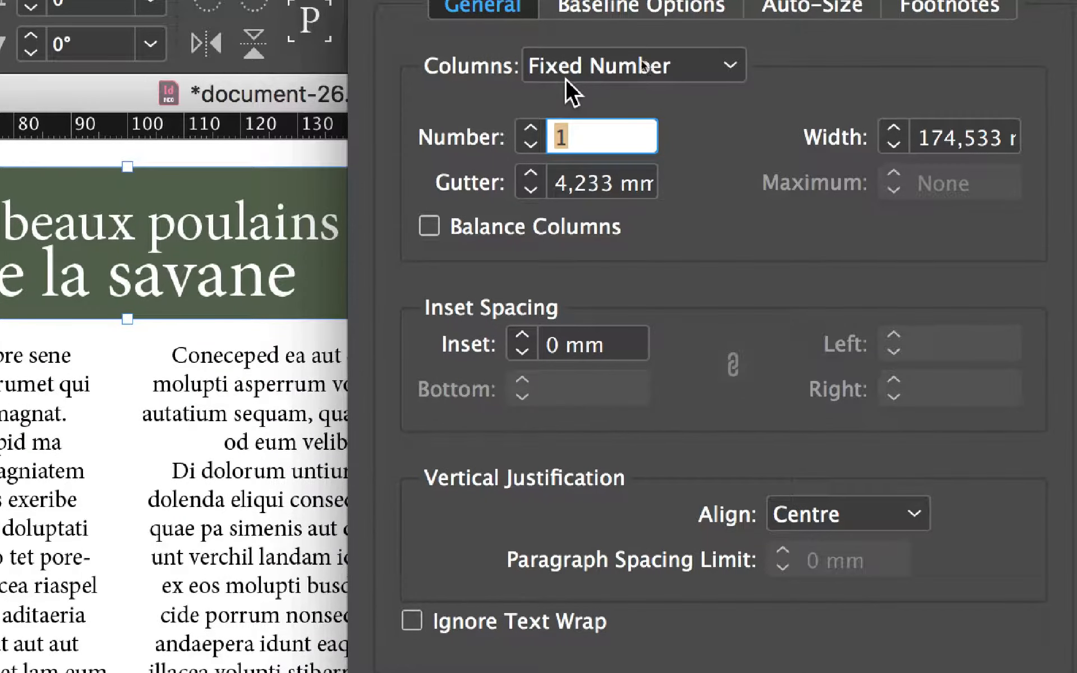
{"action": "left_click", "coordinate": [603, 5]}
{"action": "left_click", "coordinate": [508, 2]}
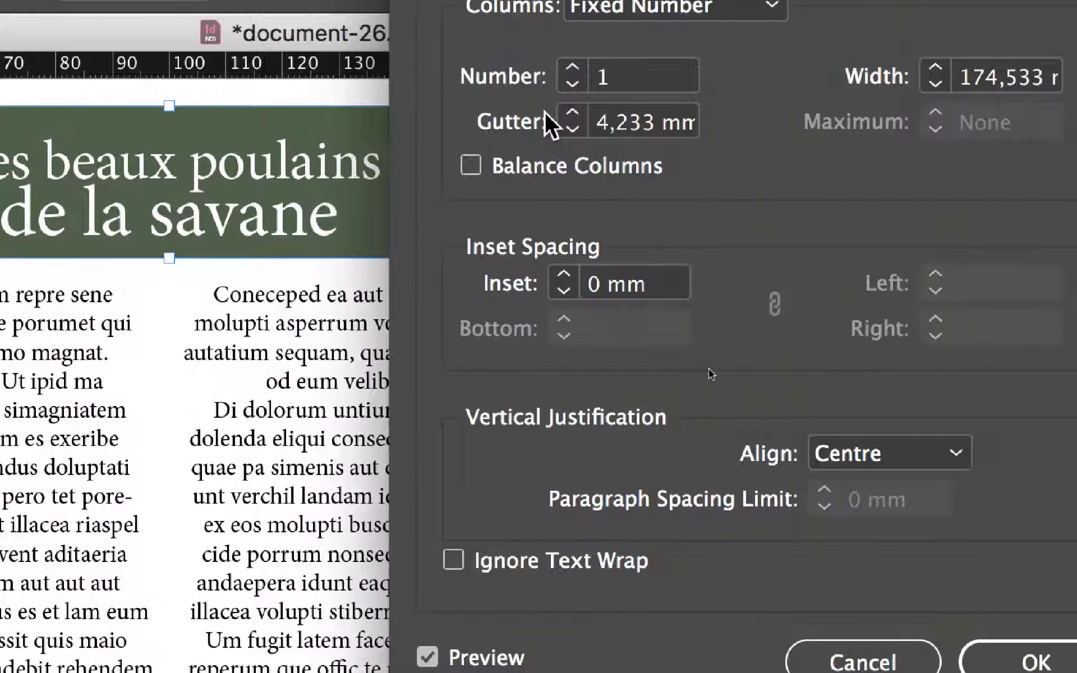
{"action": "left_click", "coordinate": [1034, 661]}
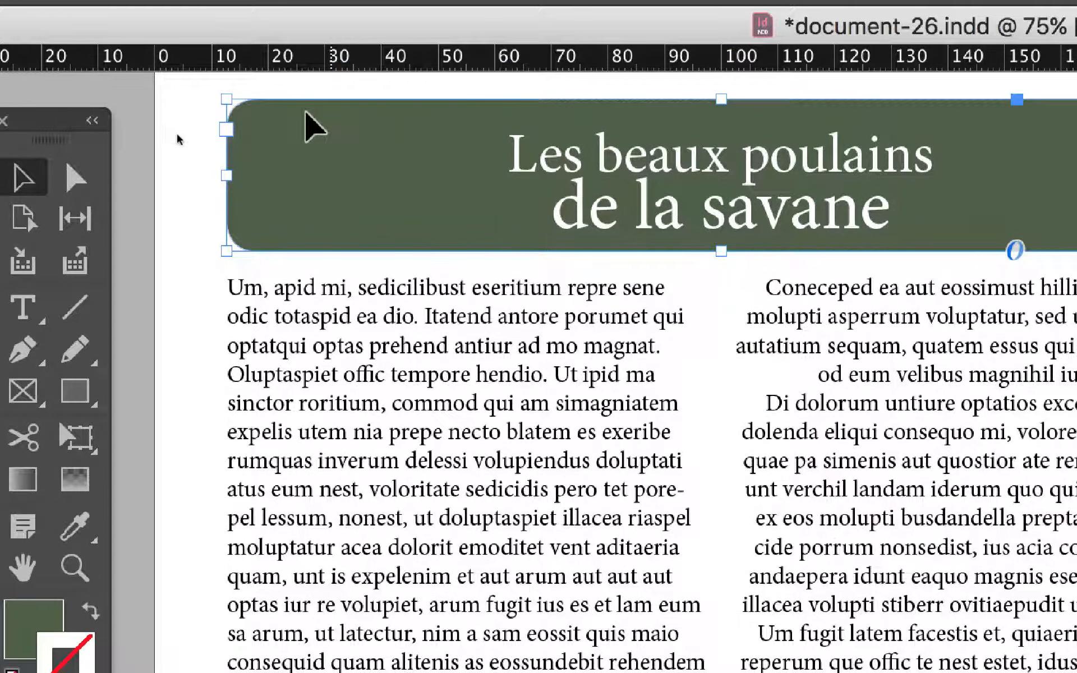